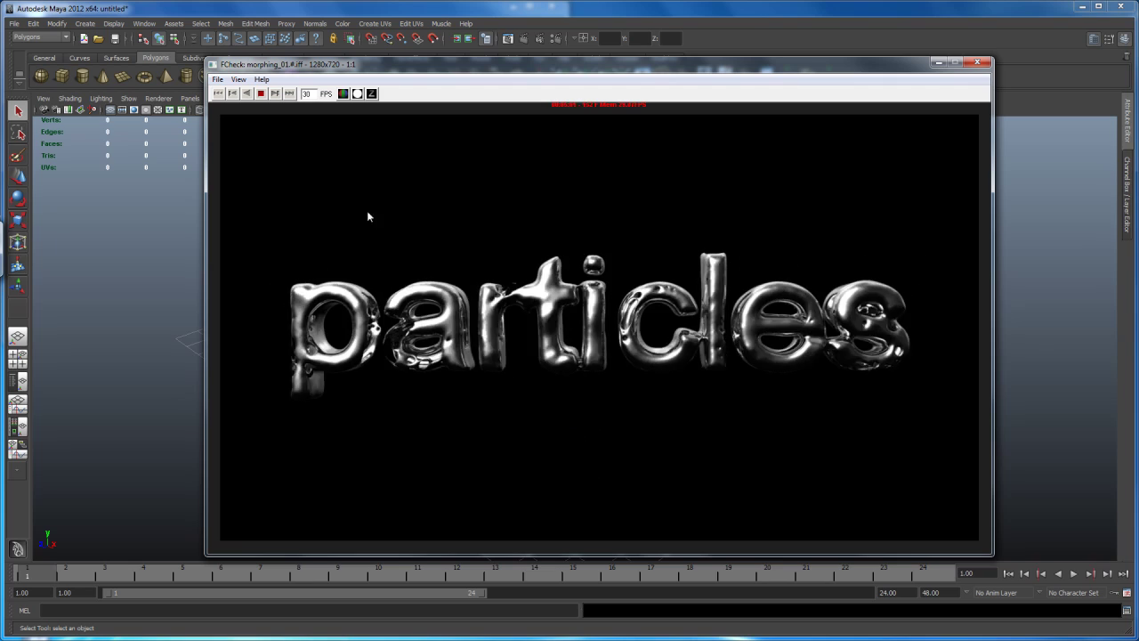
Stop the morphing_01 preview playback and close the FCheck viewer
click(262, 94)
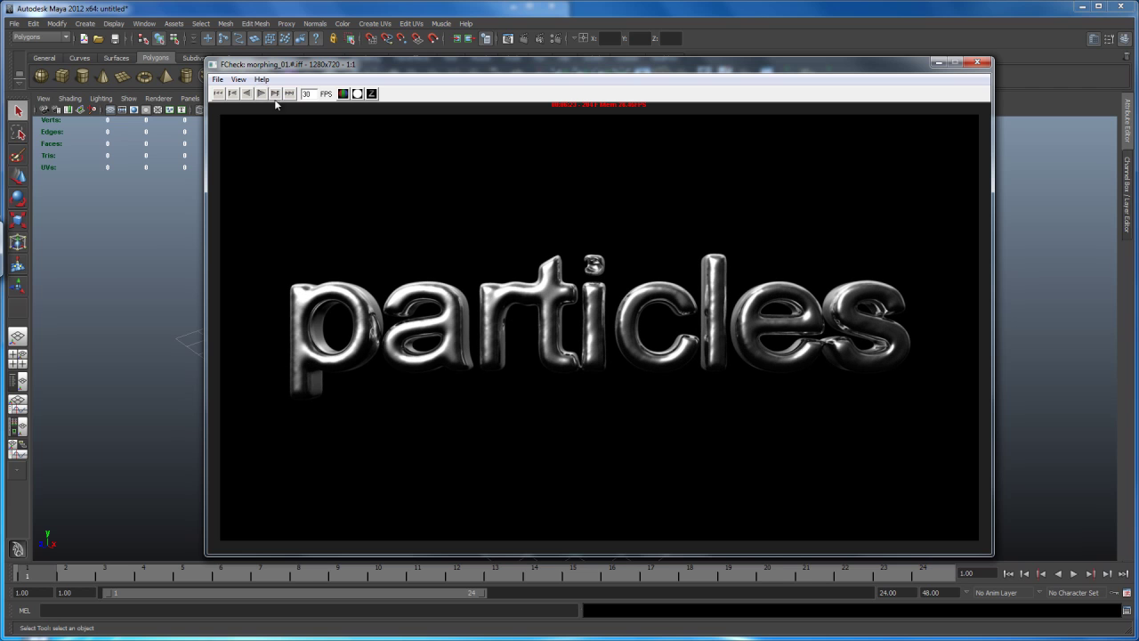
click(980, 63)
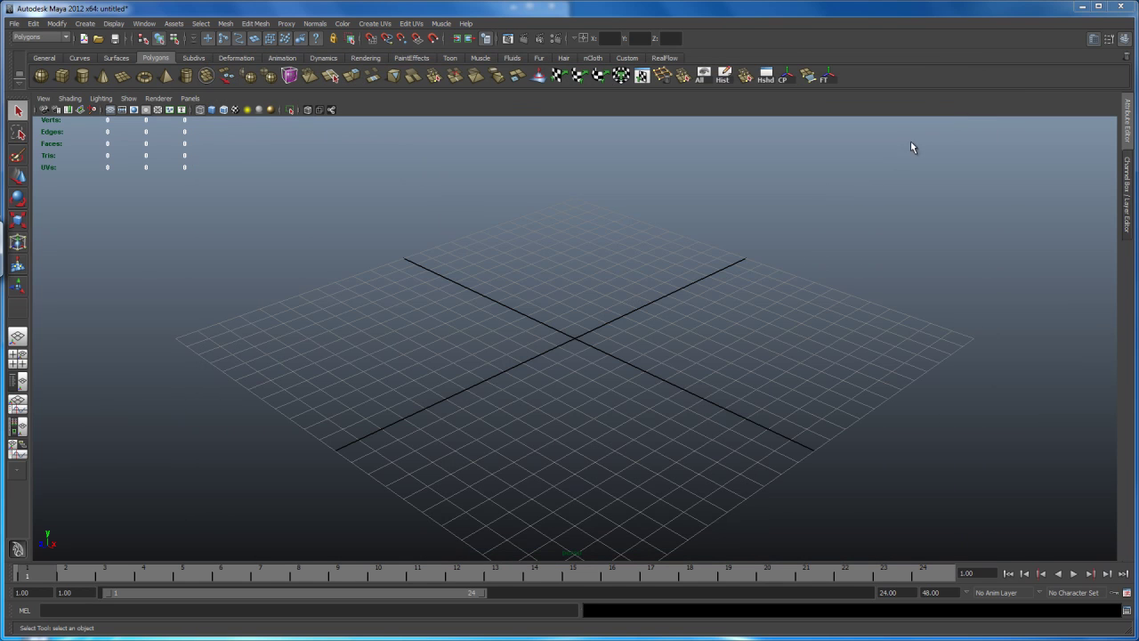
Create a new project named morphing_tutorial with the default folder locations
click(13, 24)
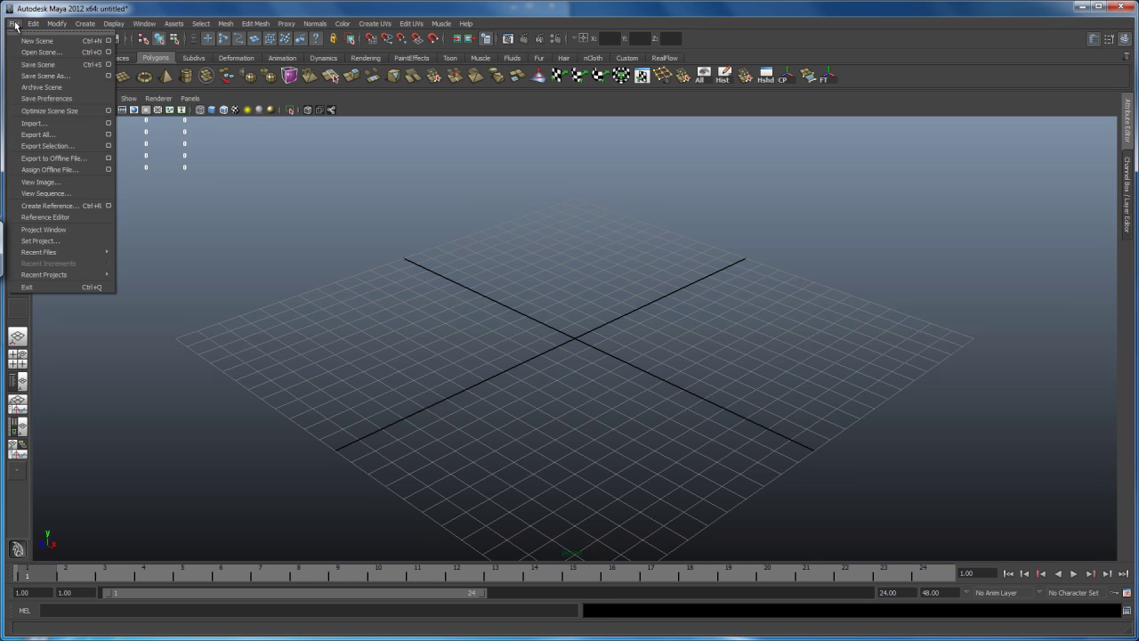
click(49, 230)
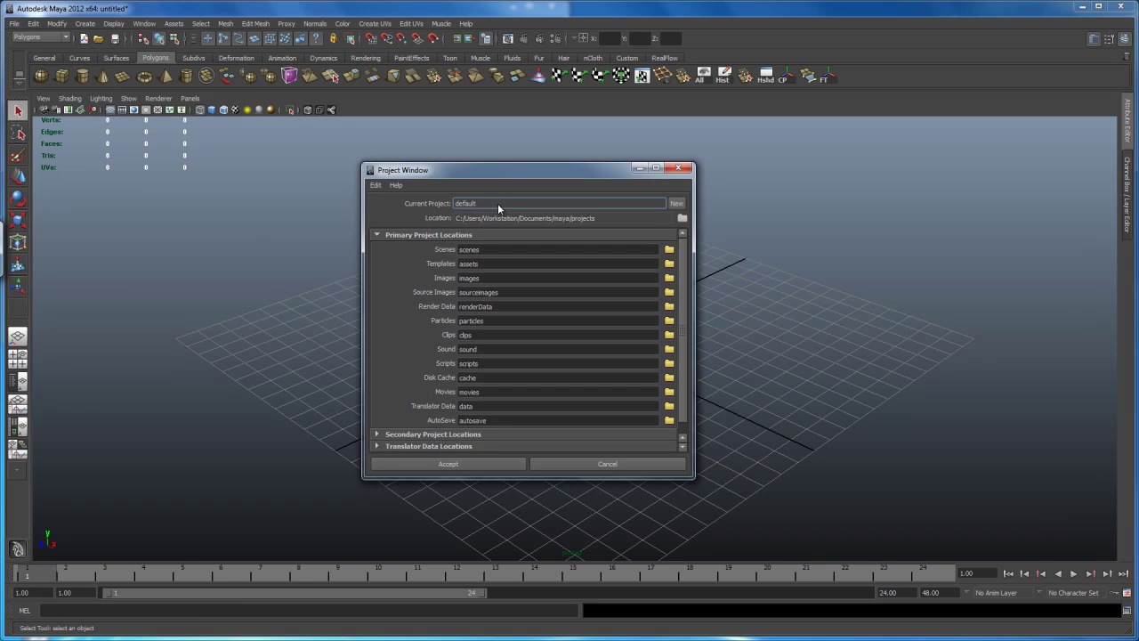
click(677, 203)
double_click(500, 204)
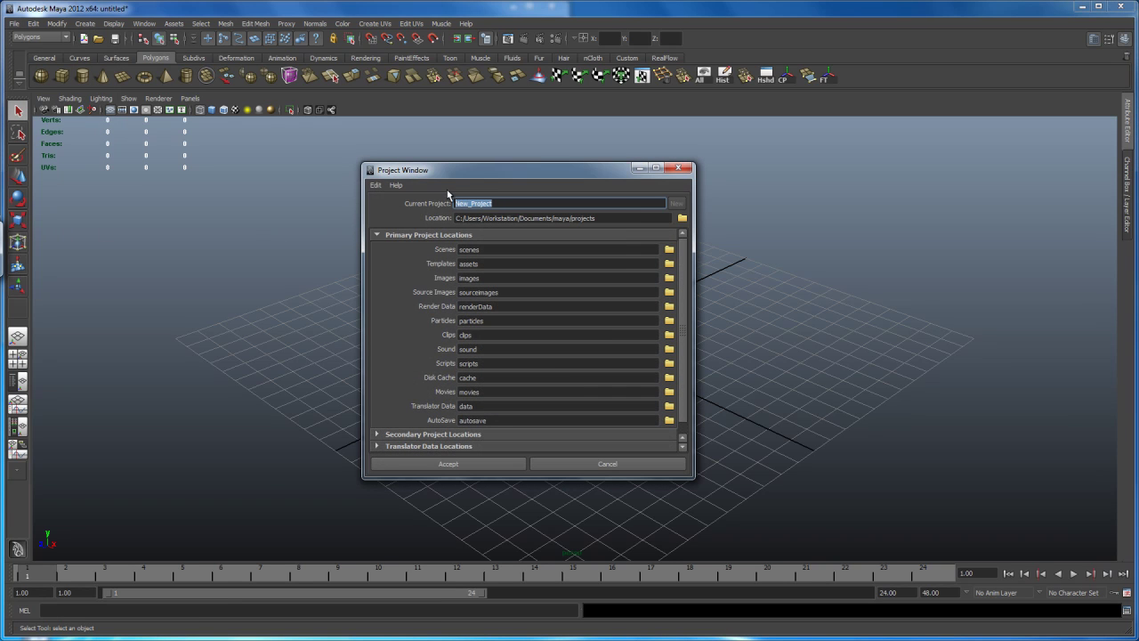
text(morphing_tutorial)
click(448, 464)
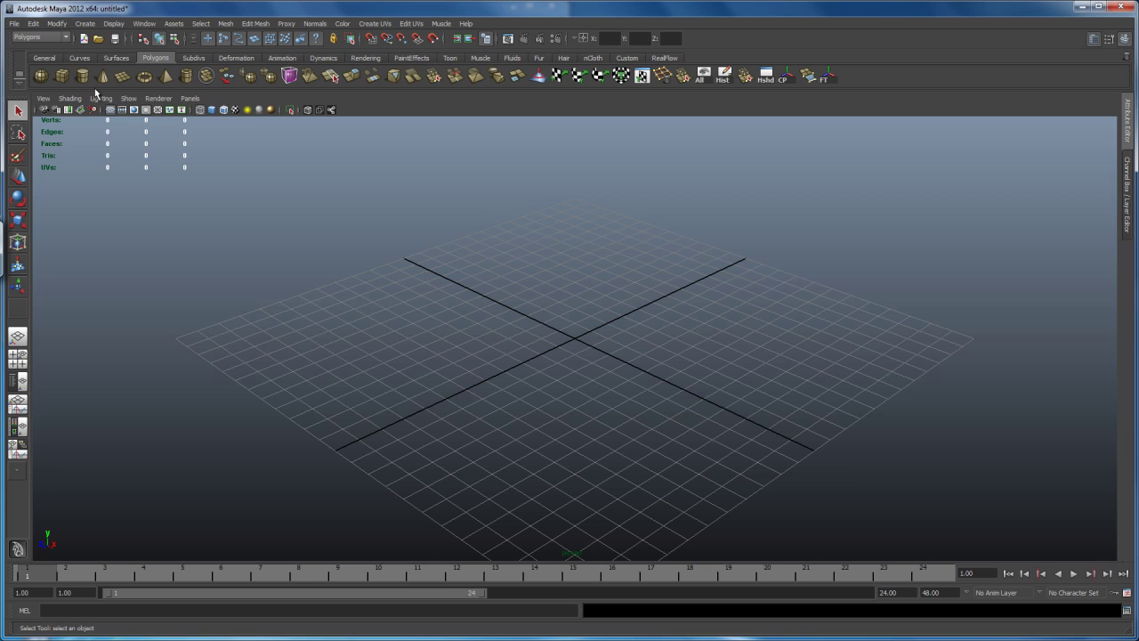
Create beveled Arial text reading "quick" with bevel width 0.1, bevel depth 0.1, extrude distance 1.5 and the Straight Out style
click(93, 26)
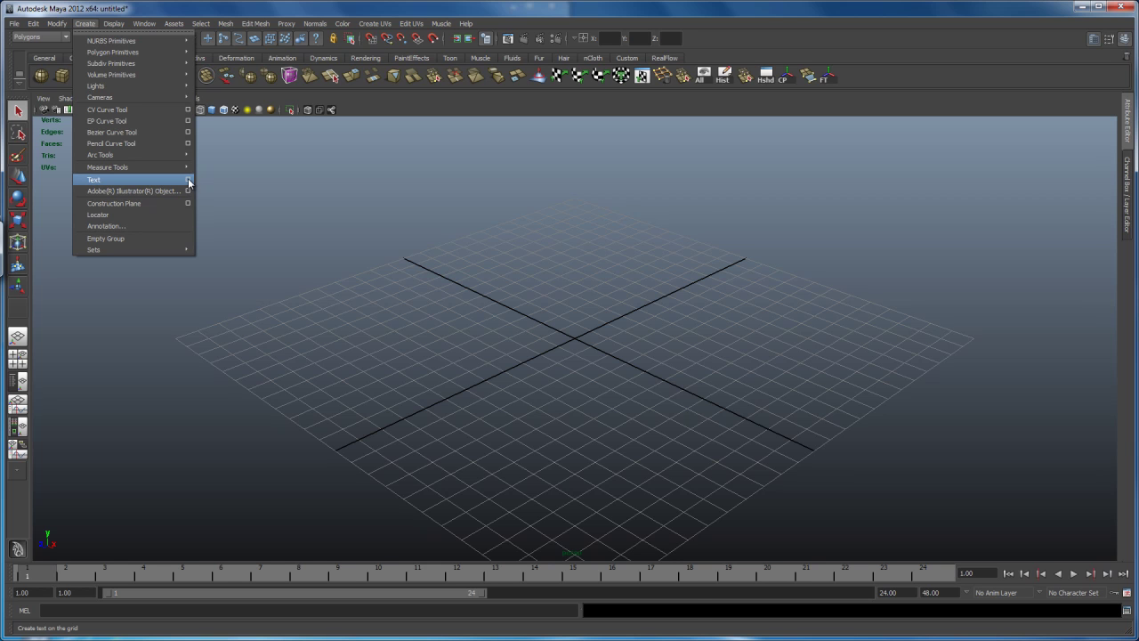
click(187, 180)
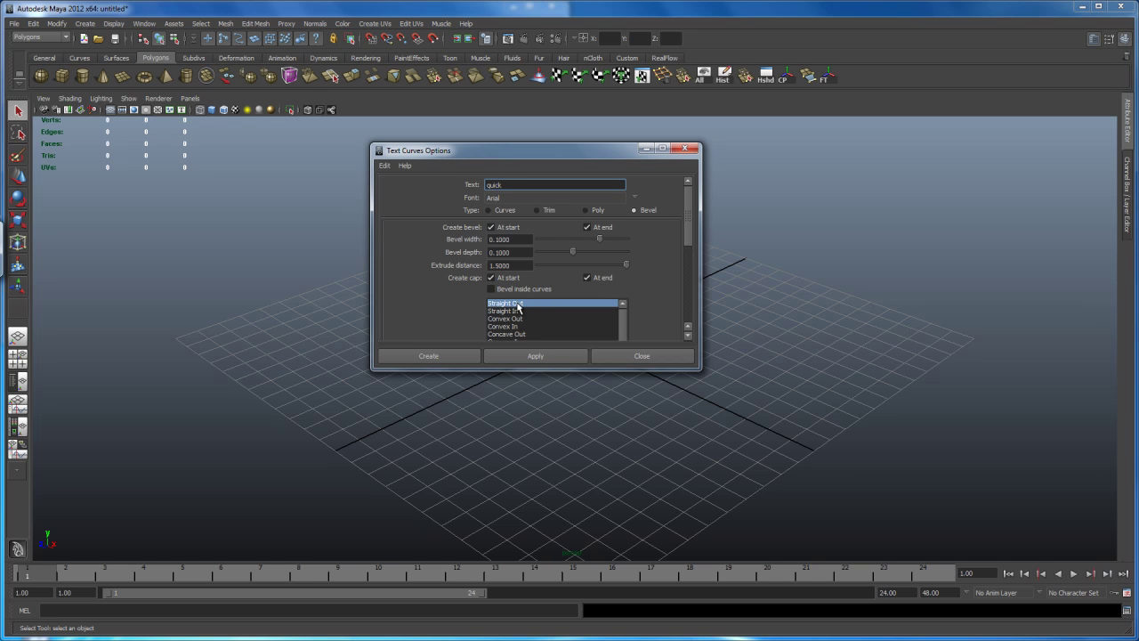
drag(688, 233, 678, 182)
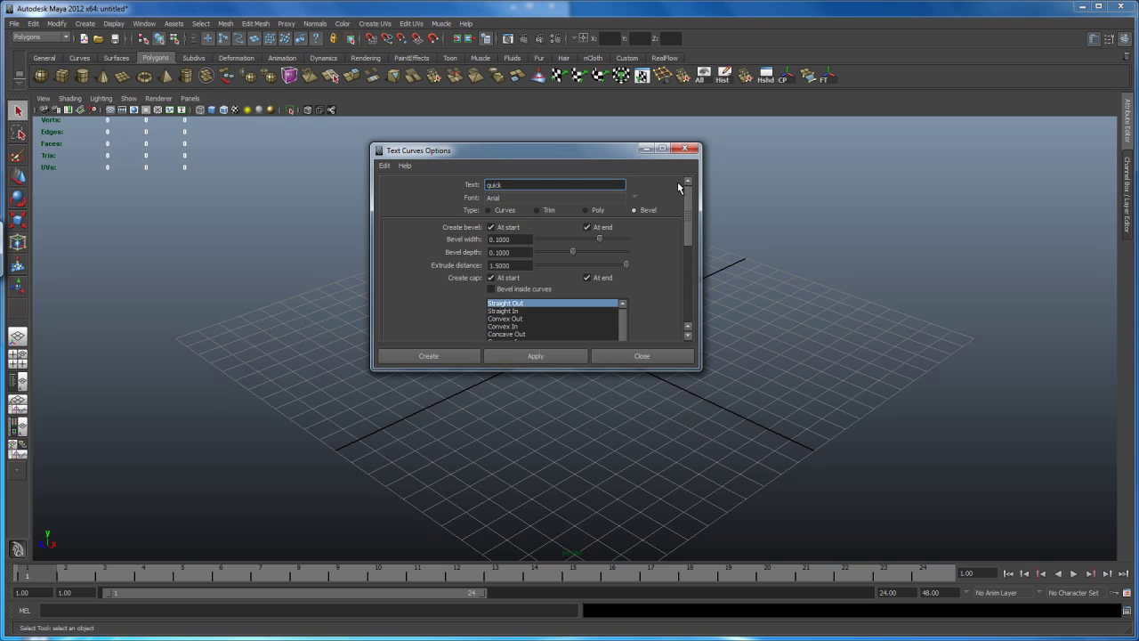
click(534, 357)
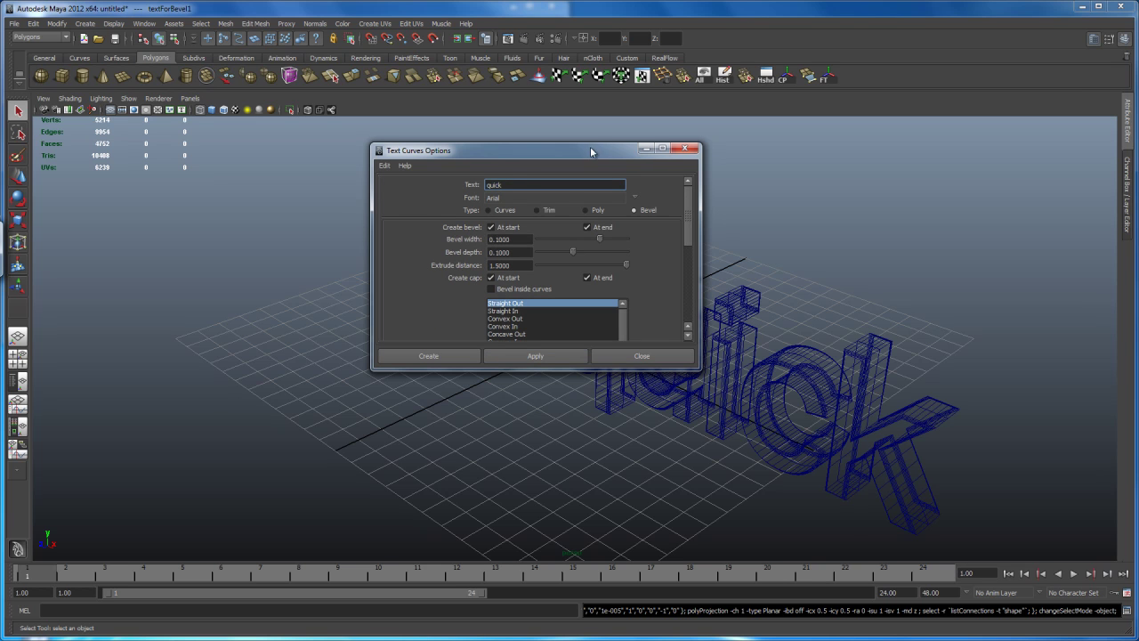
Create a second beveled text reading "silver" with the same font and bevel settings as "quick"
drag(590, 151, 387, 144)
mouse_move(623, 374)
alt+mouse_down()
mouse_move(666, 386)
mouse_move(720, 338)
mouse_move(623, 353)
alt+mouse_up()
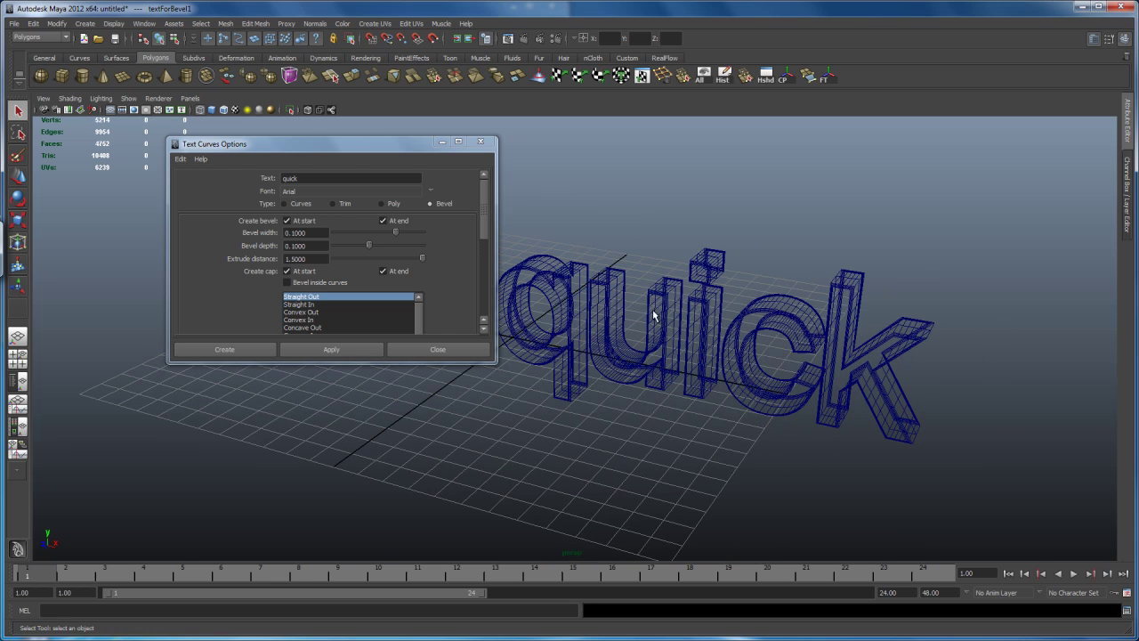
mouse_move(690, 372)
alt+mouse_down()
mouse_move(703, 365)
mouse_move(683, 354)
alt+mouse_up()
double_click(314, 176)
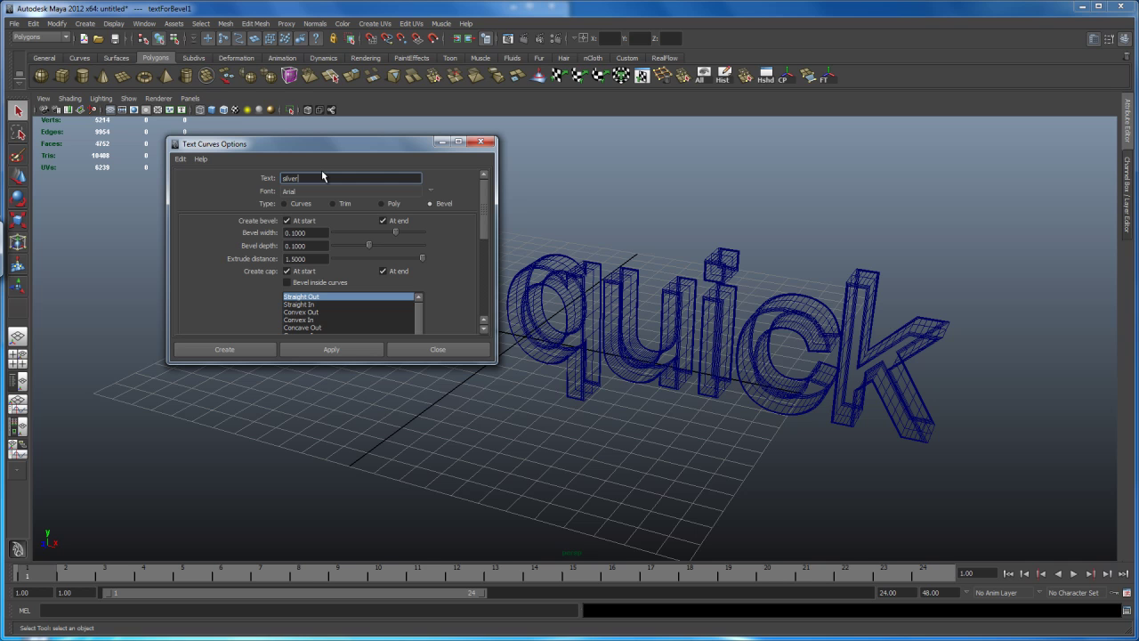
click(221, 348)
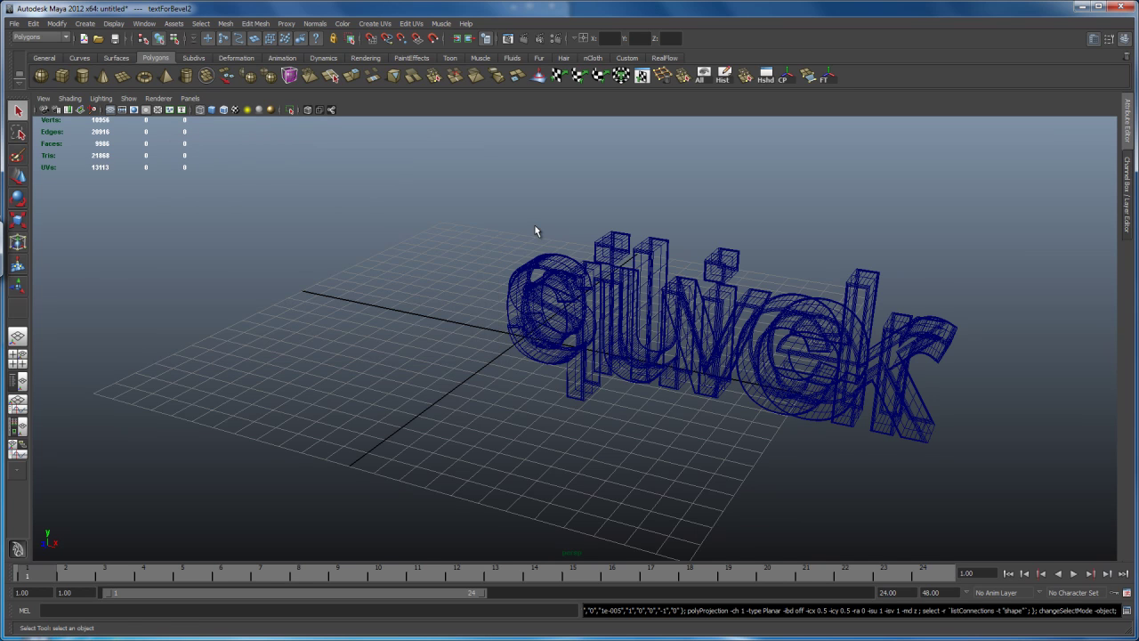
Display both overlapping text meshes smooth shaded with their wireframe drawn on top
alt+drag(616, 358, 575, 425)
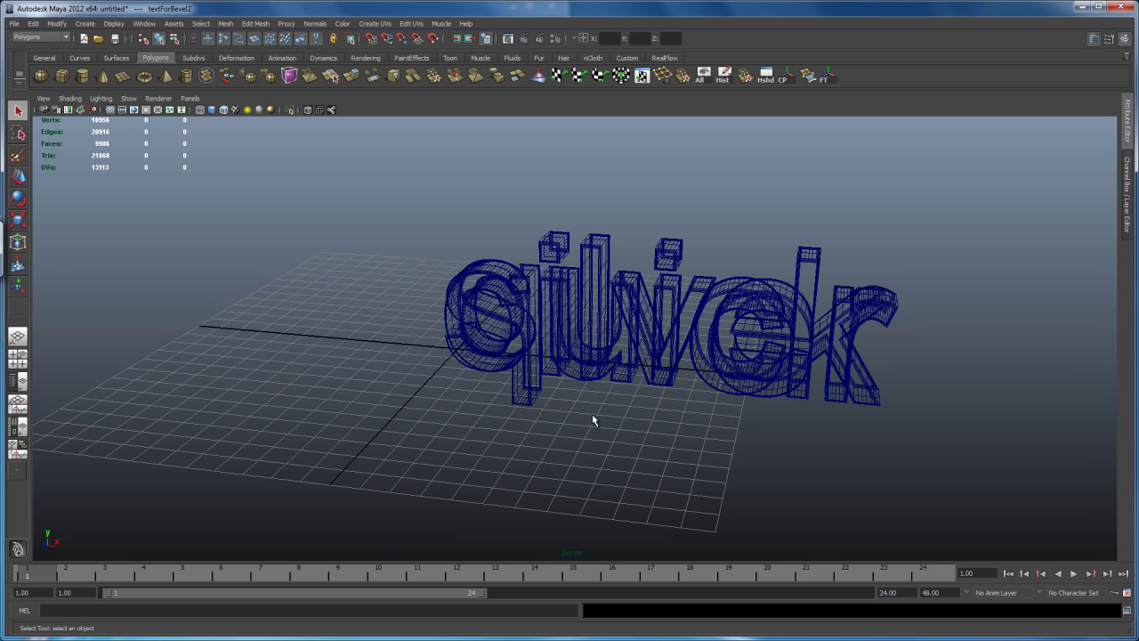
key(5)
mouse_move(628, 383)
alt+mouse_down()
mouse_move(634, 407)
mouse_move(518, 399)
mouse_move(499, 445)
mouse_move(514, 461)
mouse_move(554, 431)
alt+mouse_up()
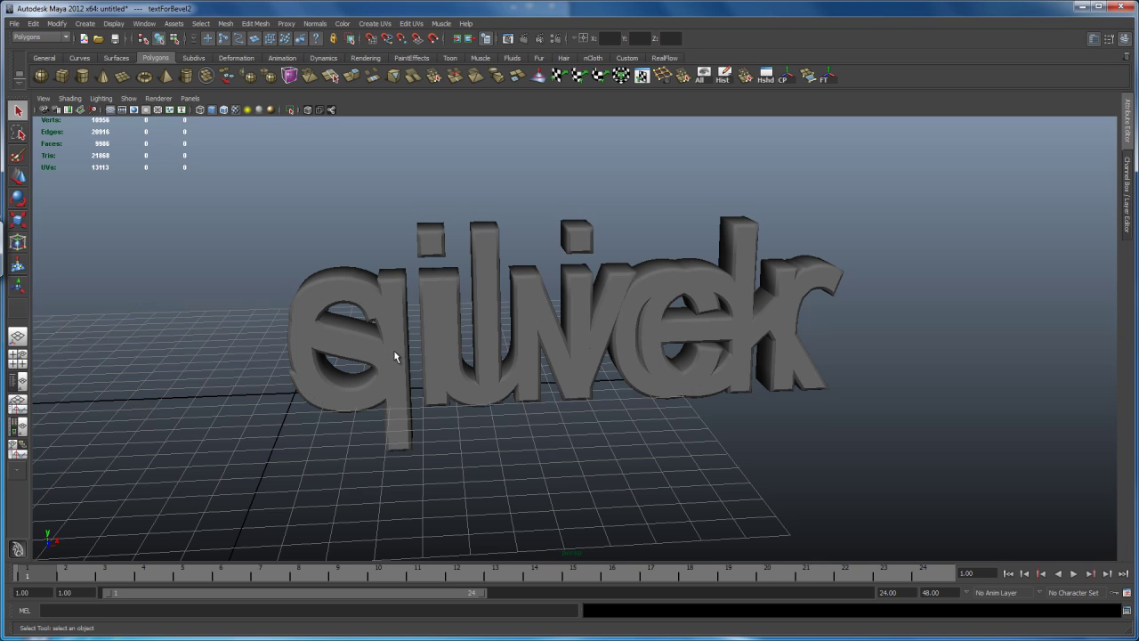
alt+drag(409, 336, 363, 276)
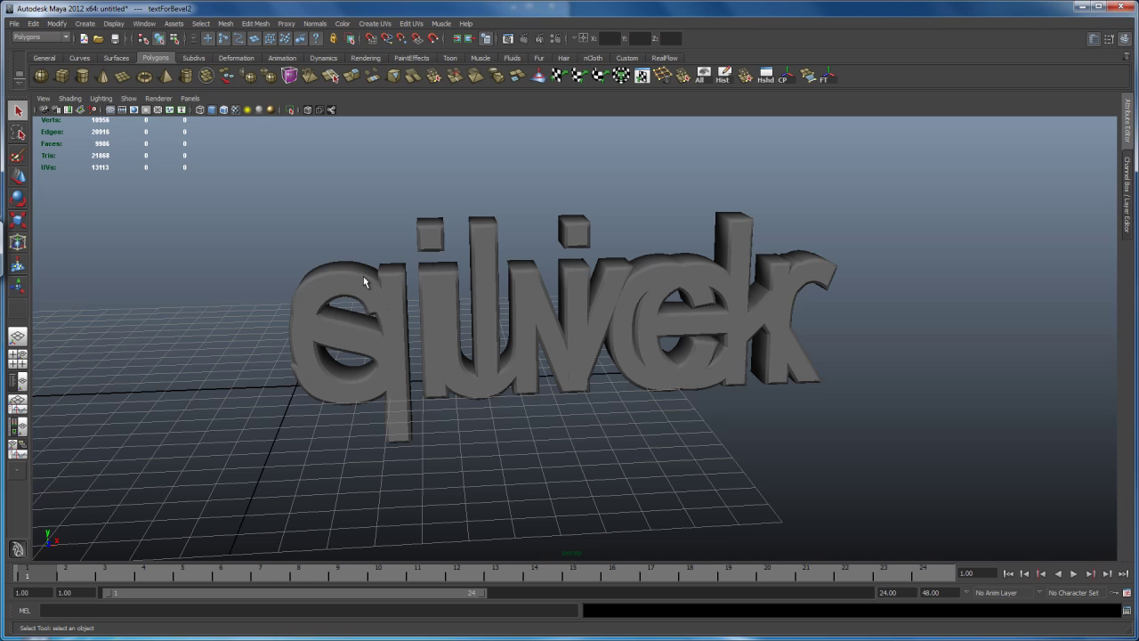
click(223, 109)
alt+middle_drag(539, 389, 539, 385)
alt+drag(539, 384, 518, 410)
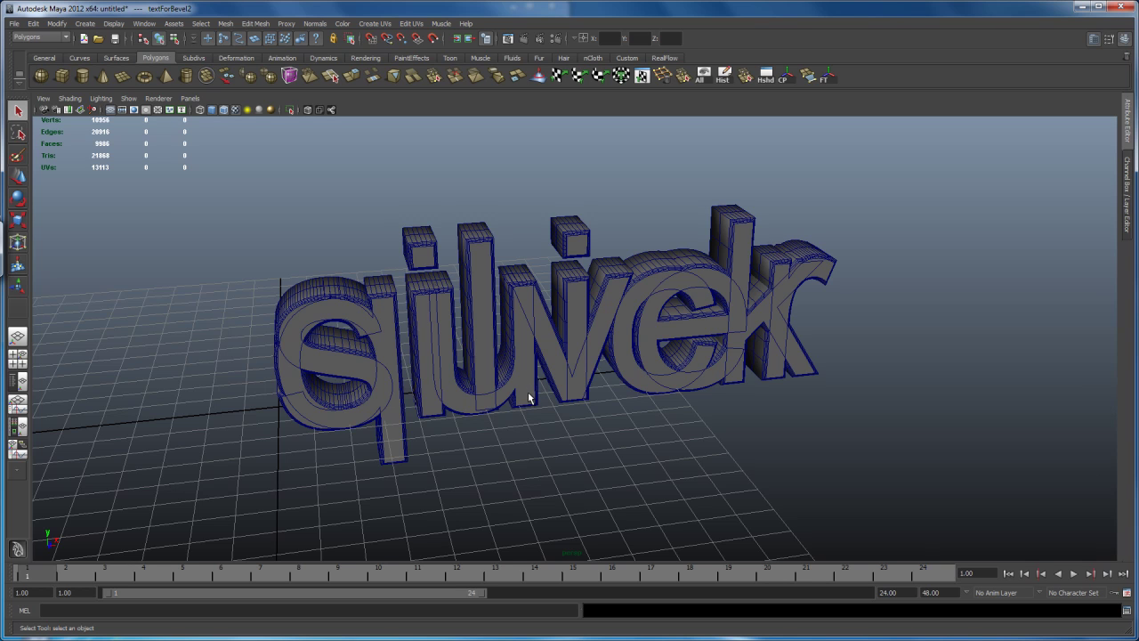
Triangulate the "quick" text mesh
click(524, 385)
alt+drag(532, 421, 480, 409)
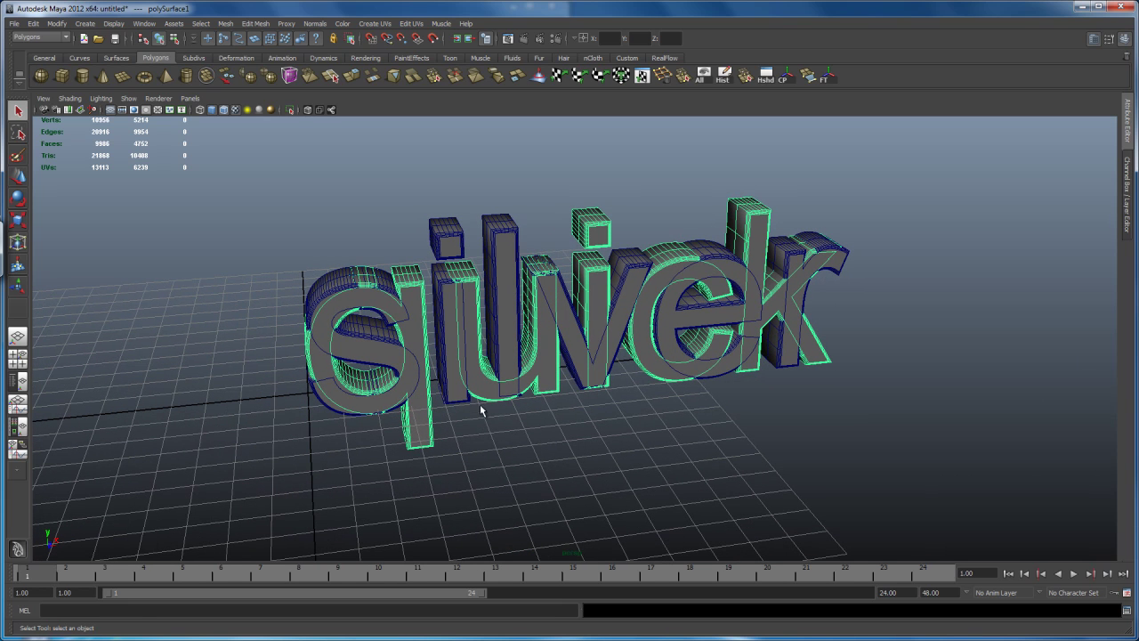
click(40, 38)
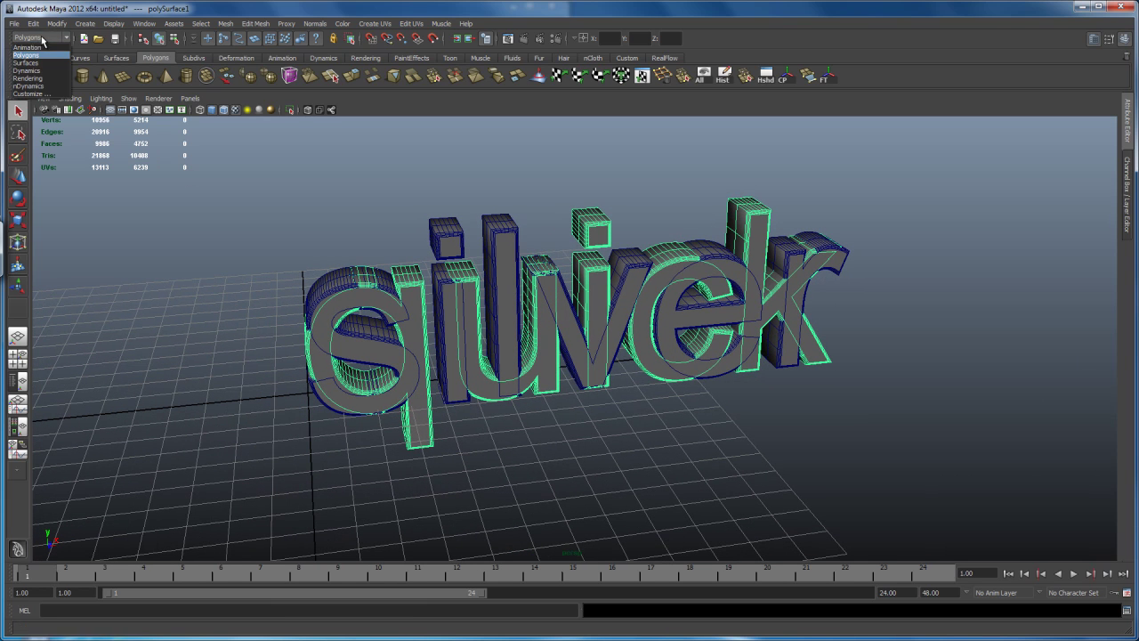
click(35, 56)
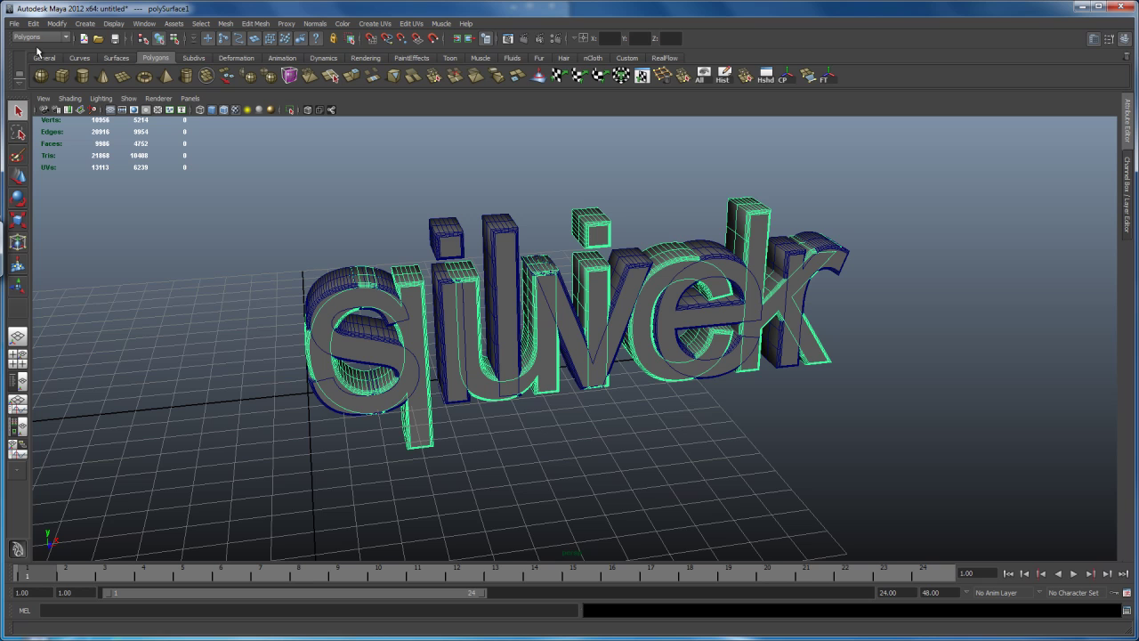
click(225, 24)
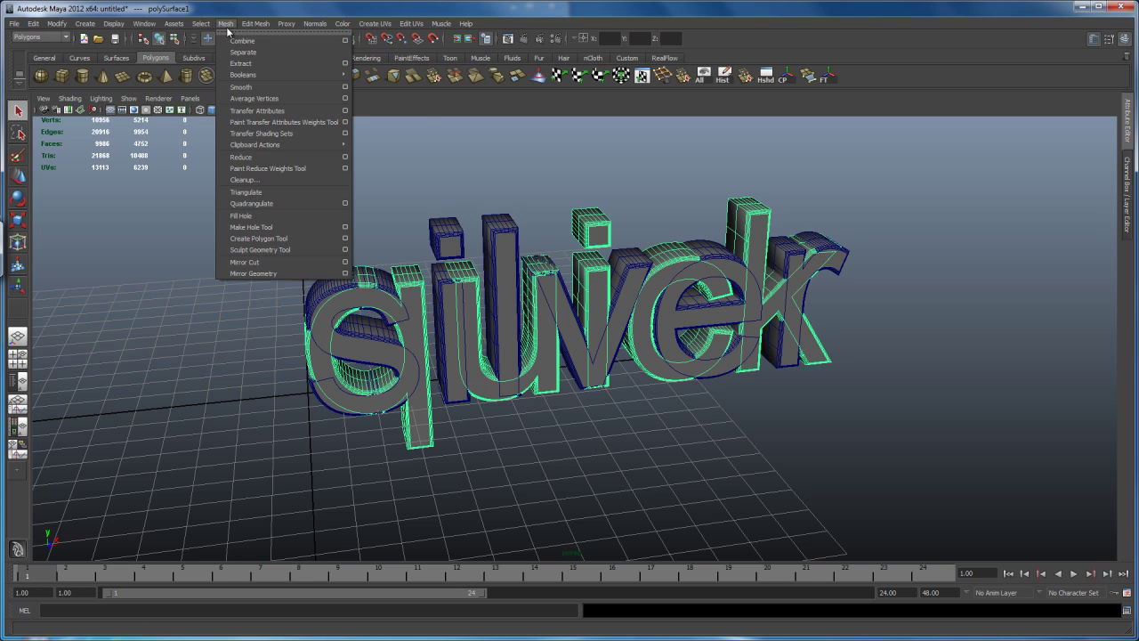
click(255, 194)
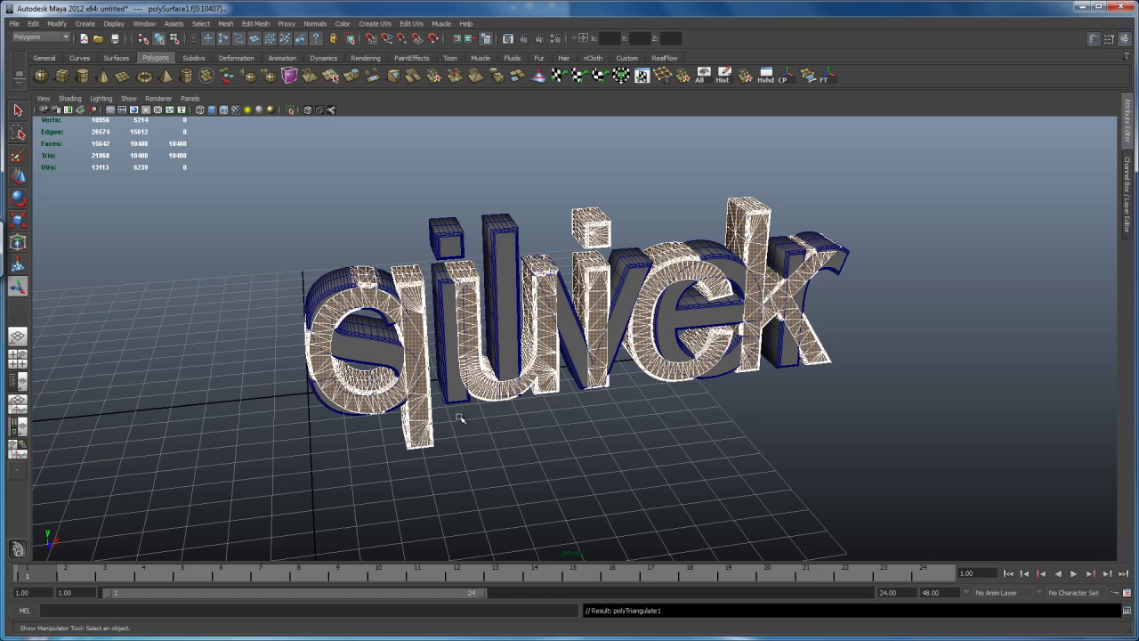
Triangulate the "silver" text mesh, return it to object mode and clear the selection
click(448, 236)
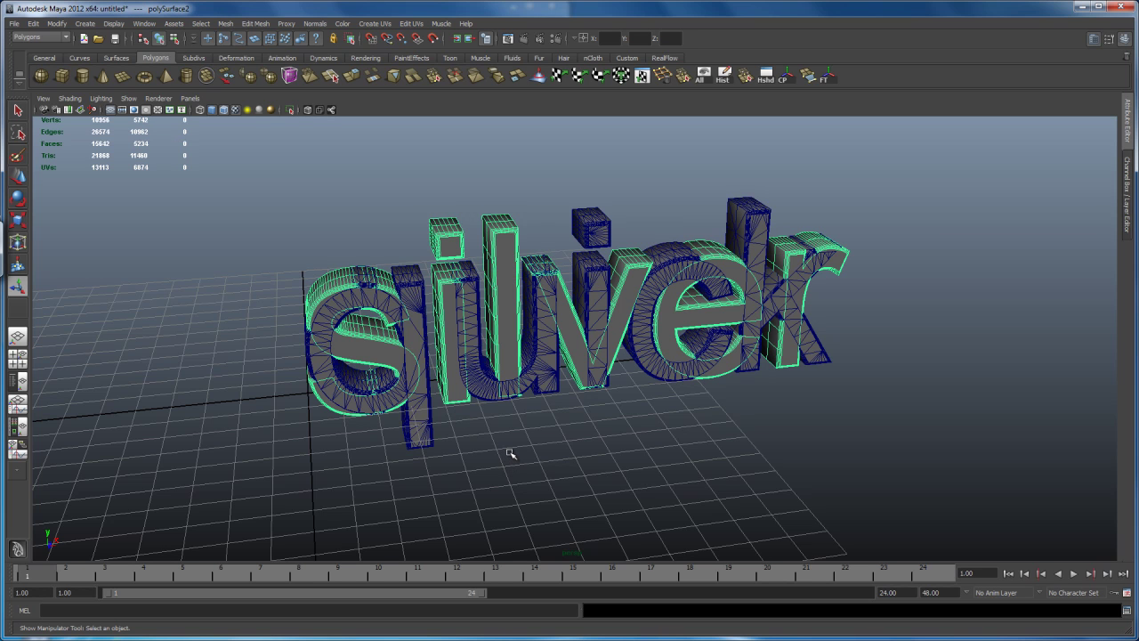
key(g)
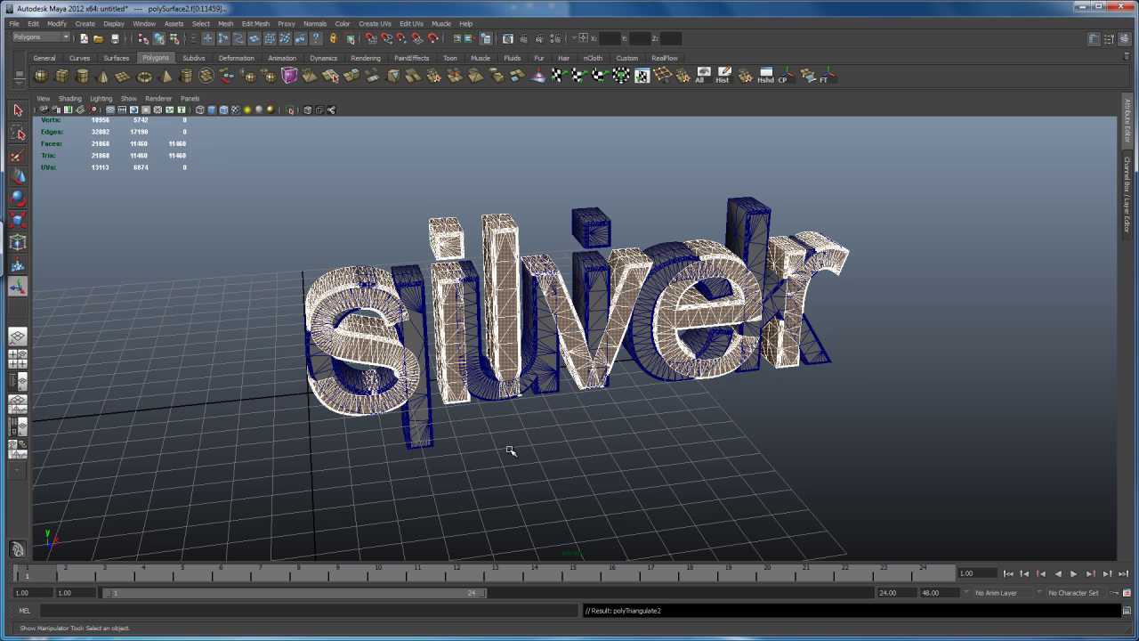
right_click(504, 231)
click(558, 217)
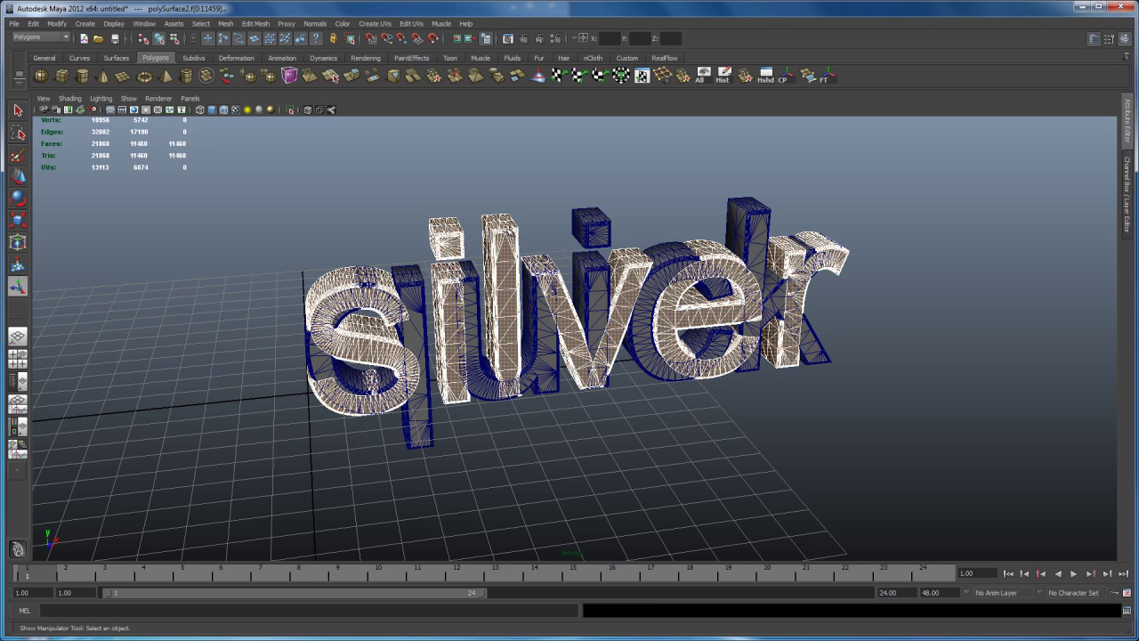
click(546, 465)
Select the "quick" text mesh and check the load status of the objExport.mll plug-in
alt+drag(529, 445, 514, 415)
click(502, 393)
click(513, 416)
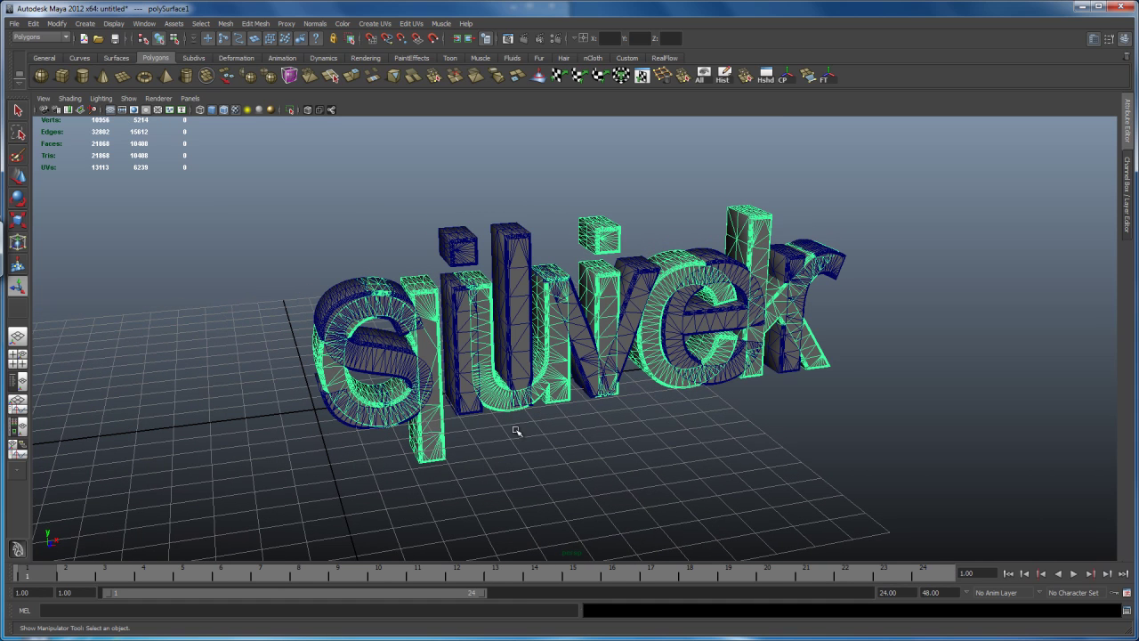
click(145, 24)
mouse_move(176, 87)
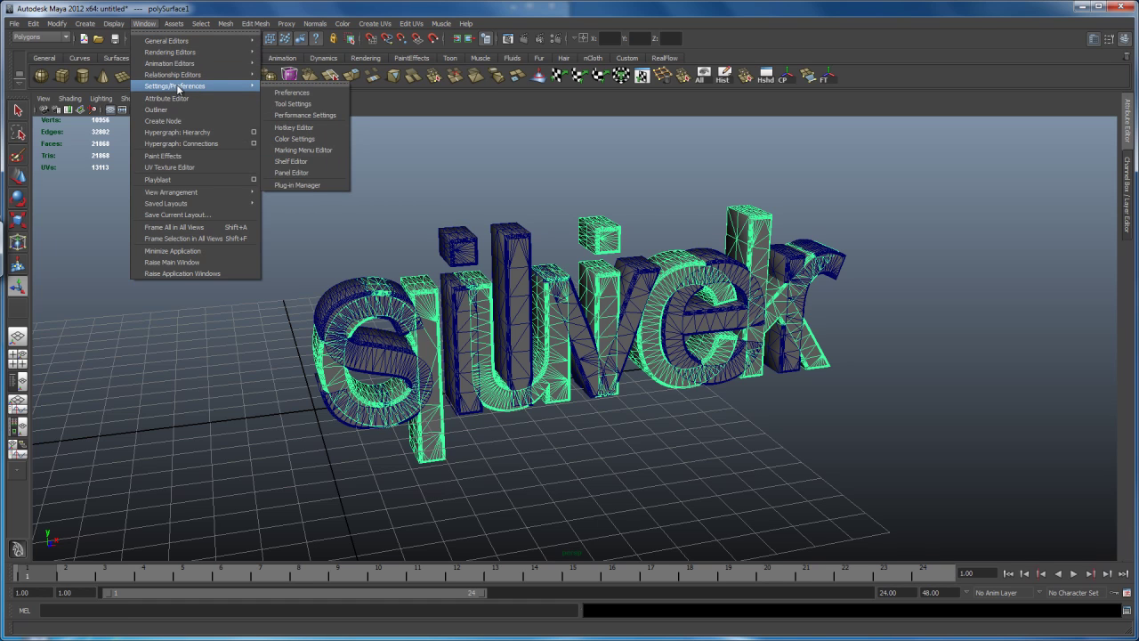
click(300, 186)
drag(504, 230, 512, 181)
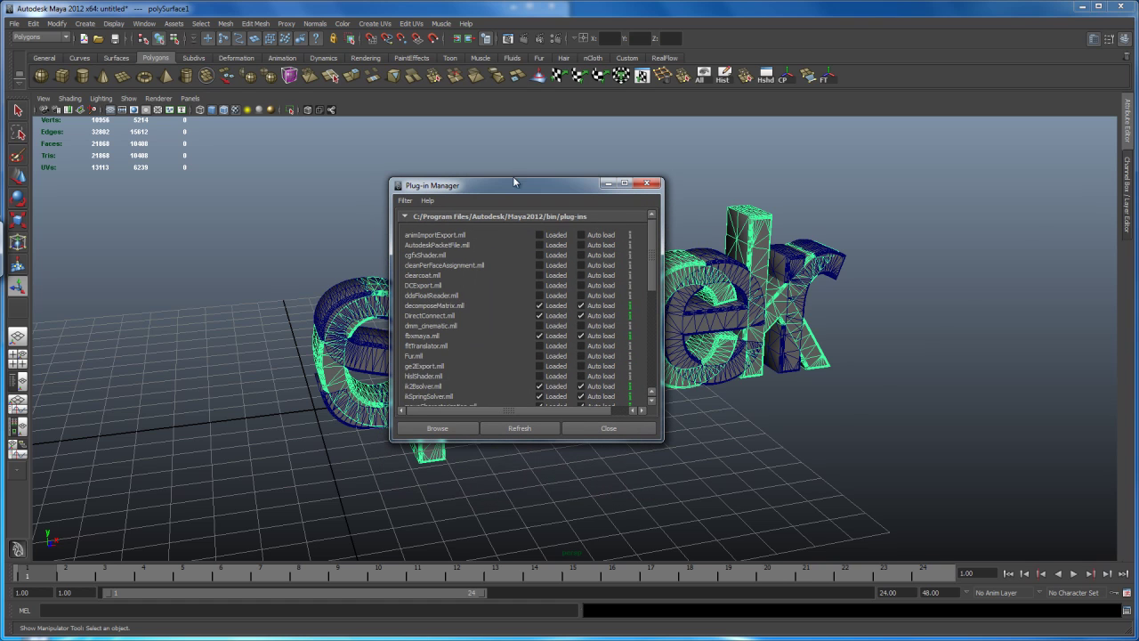
drag(648, 249, 652, 299)
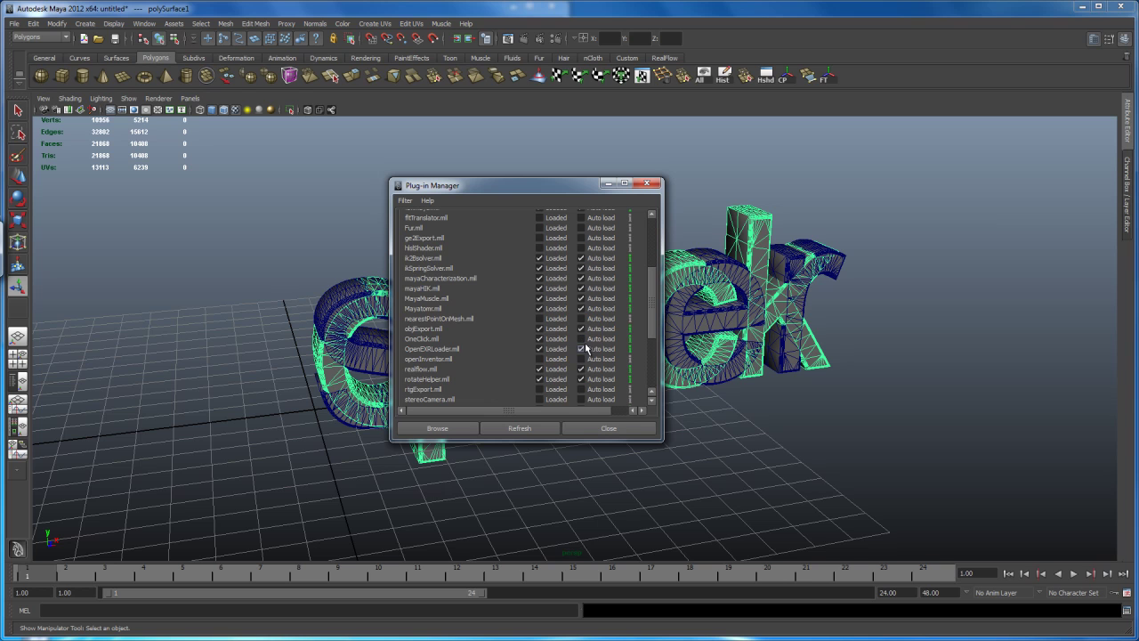
click(598, 428)
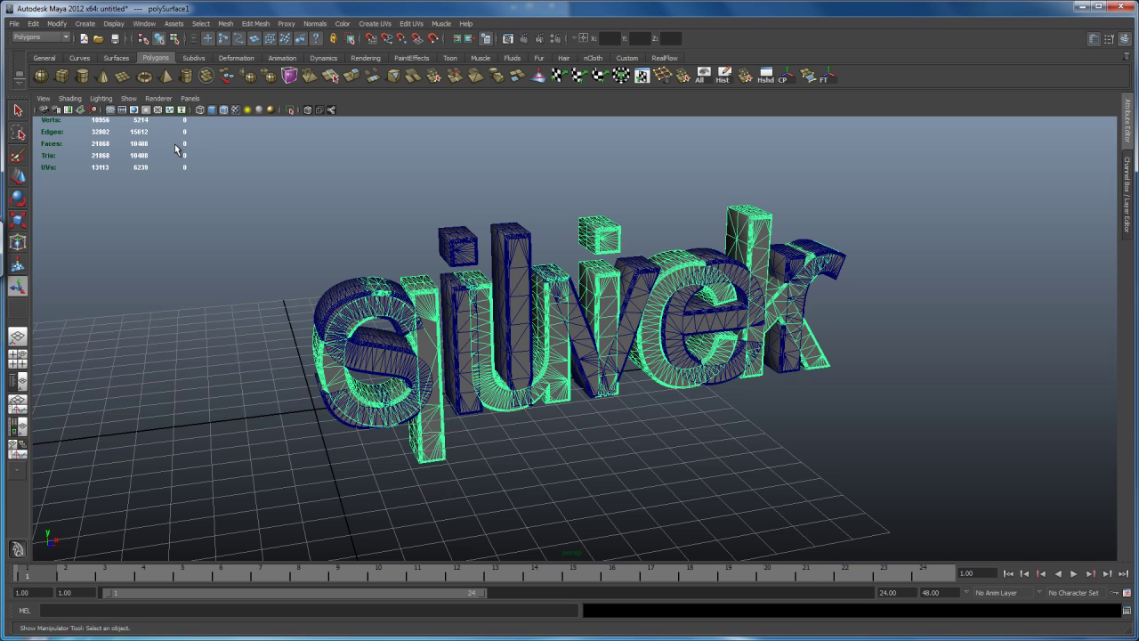
Export the selected "quick" mesh in OBJexport format to the project's scenes folder under the name quick
click(14, 25)
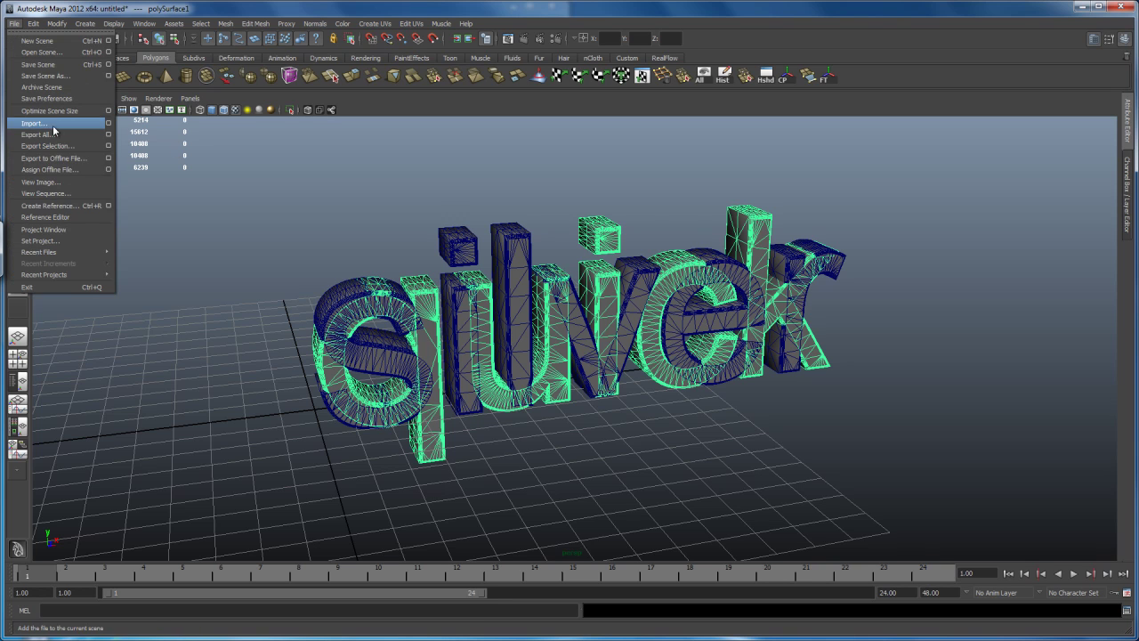
click(63, 148)
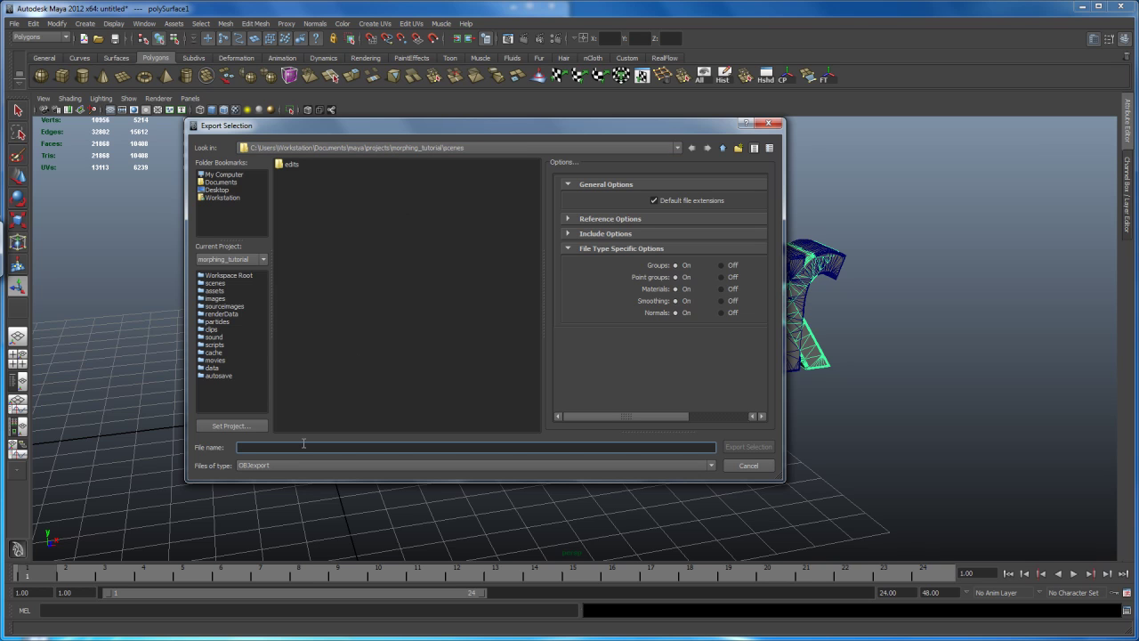
text(a)
text(uick)
key(Return)
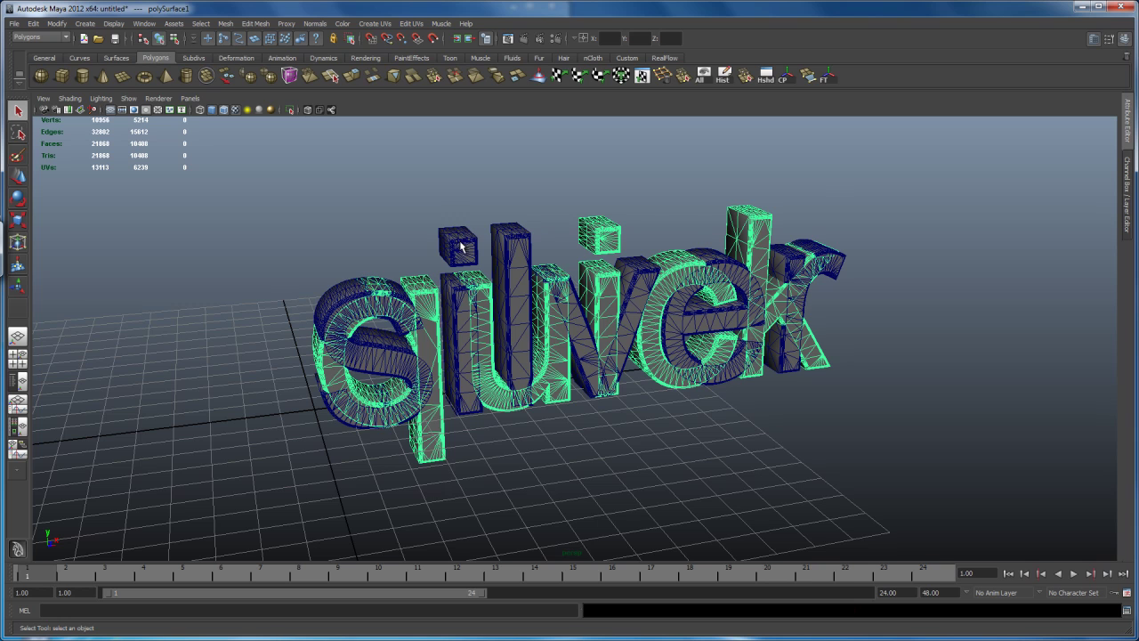
Export the "silver" text mesh in OBJexport format to the project's scenes folder under the name silver
click(461, 247)
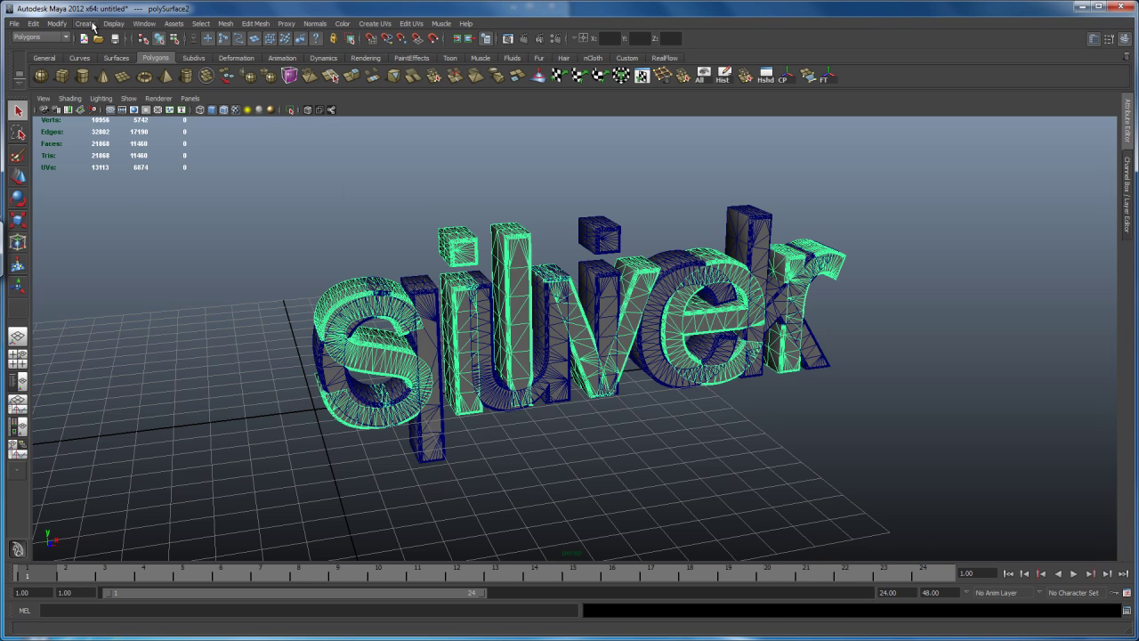
click(14, 23)
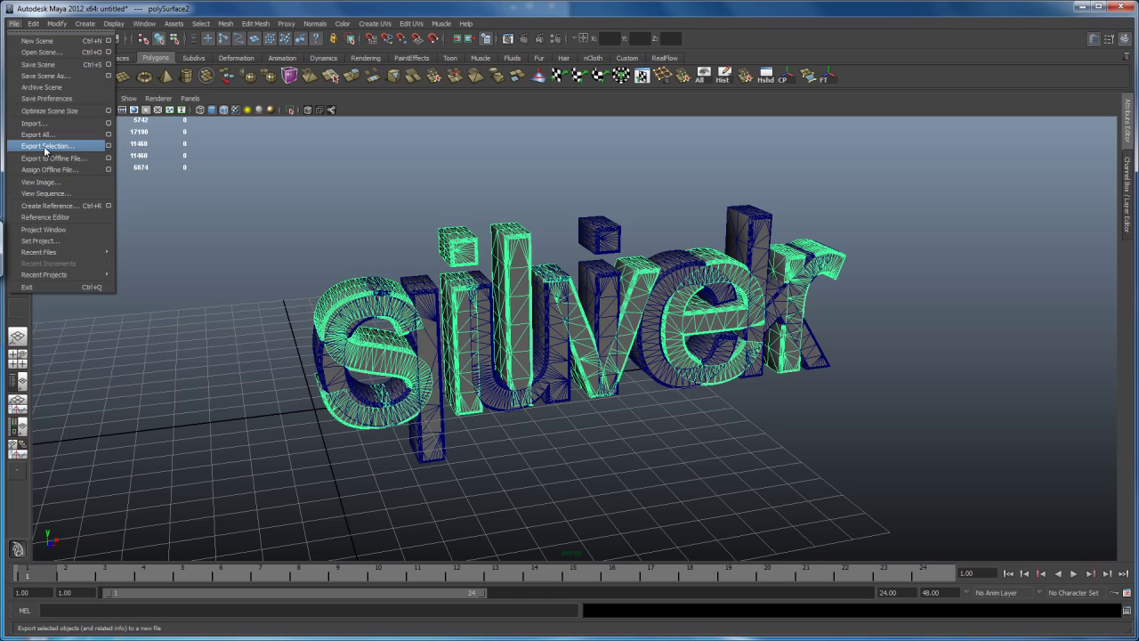
click(44, 146)
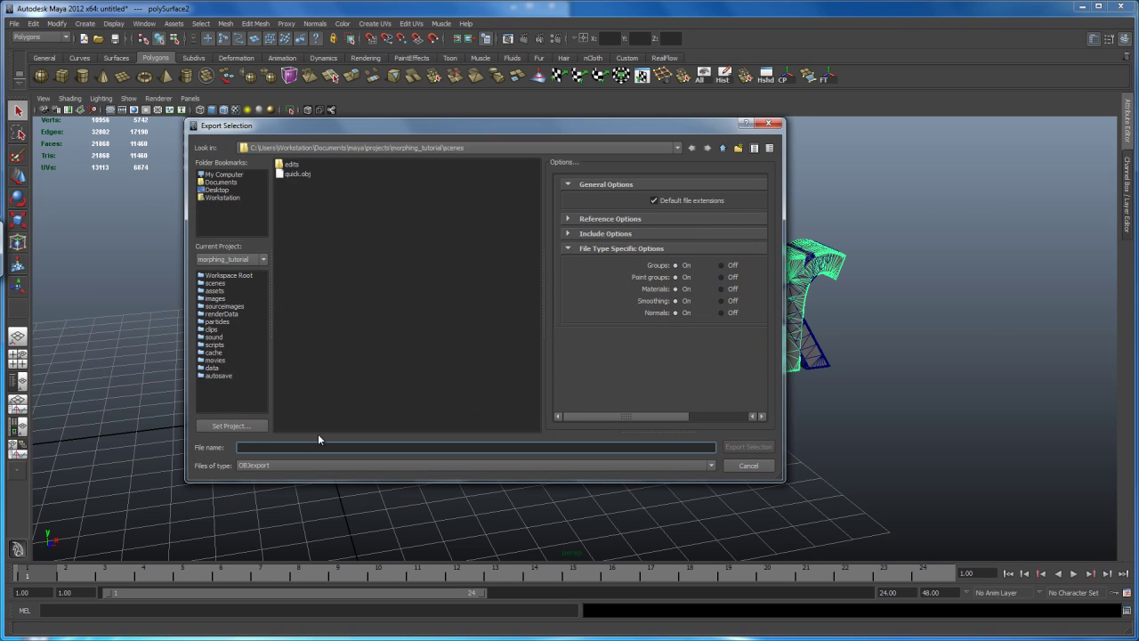
text(silver)
key(Return)
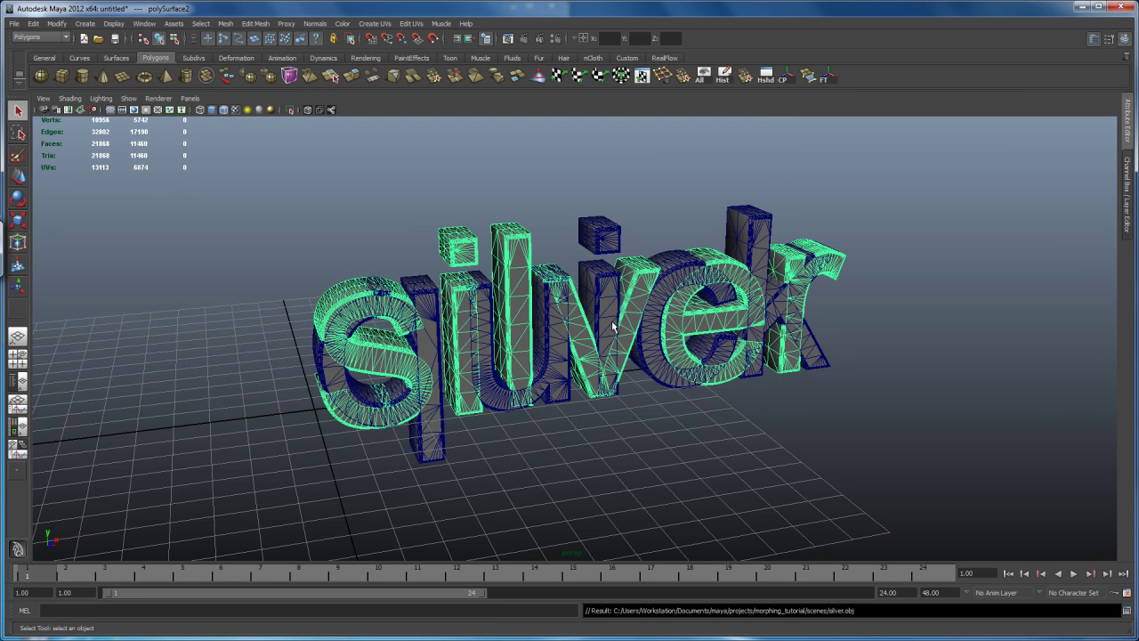
Save the scene as a Maya Binary file named start_01 in the project's scenes folder
click(15, 24)
click(36, 79)
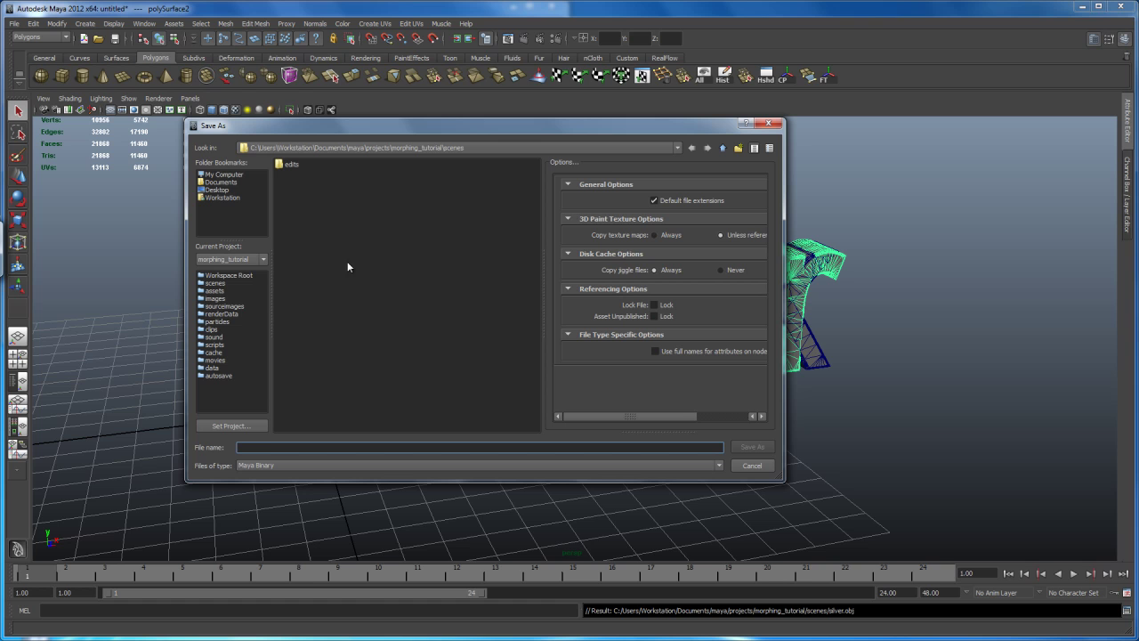
text(start_01)
key(Return)
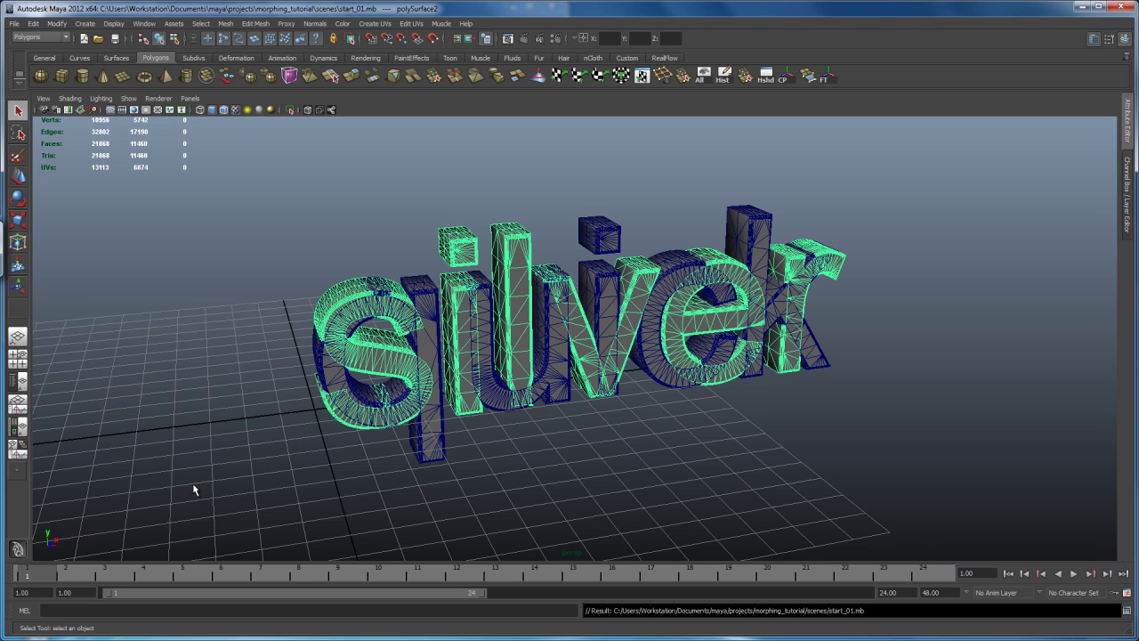
Switch to RealFlow 5 and create a new project named morphing_tutorial
click(35, 634)
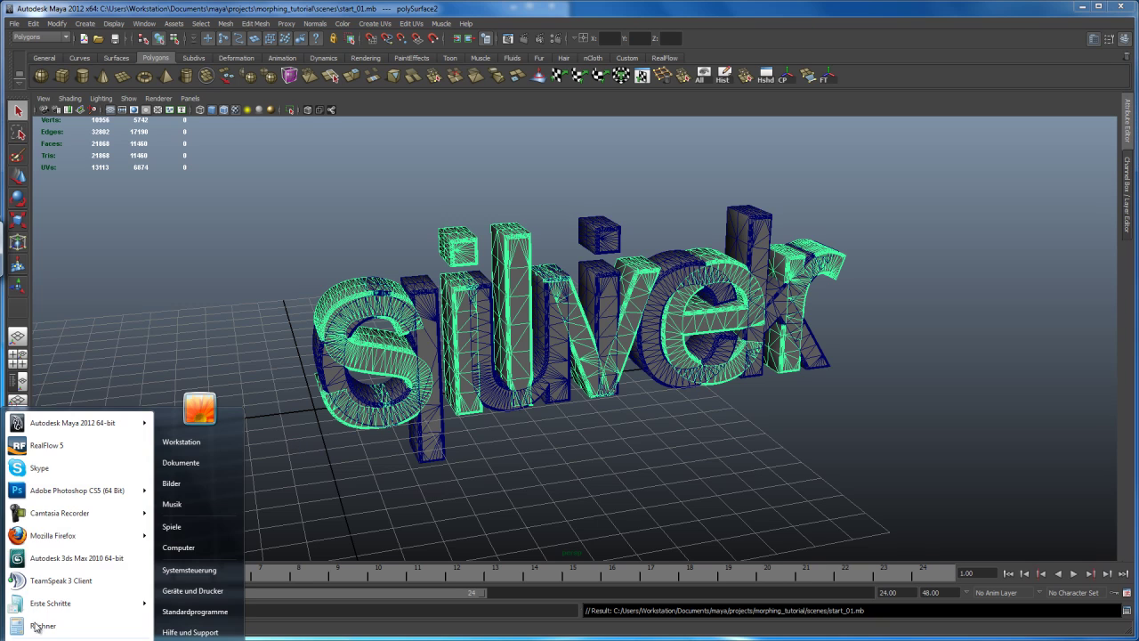
click(71, 447)
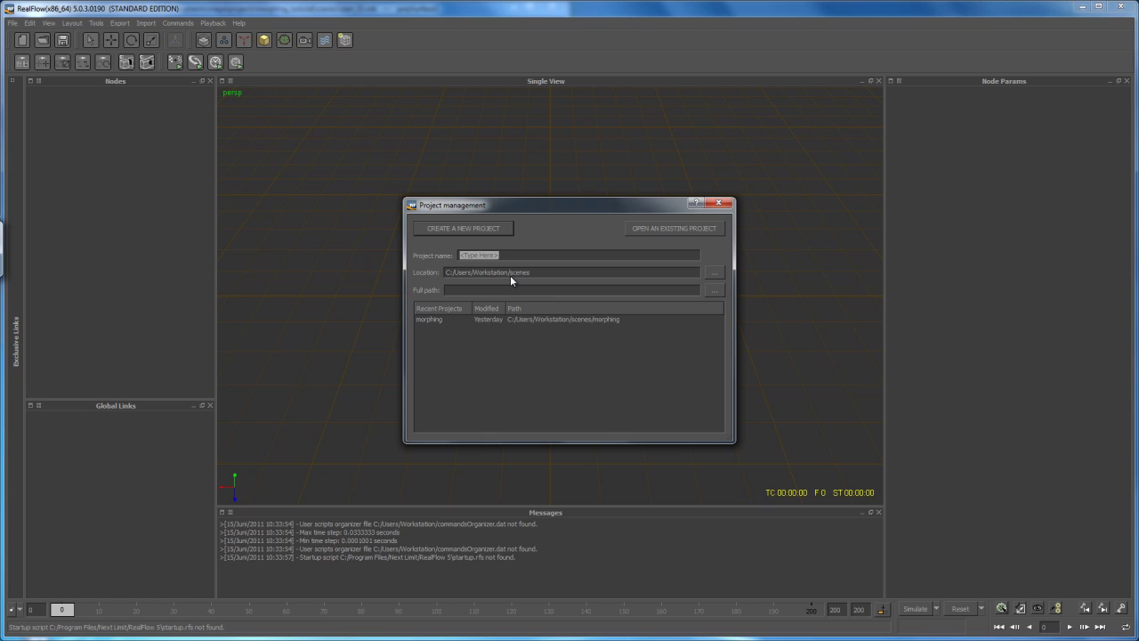
text(morphing_t)
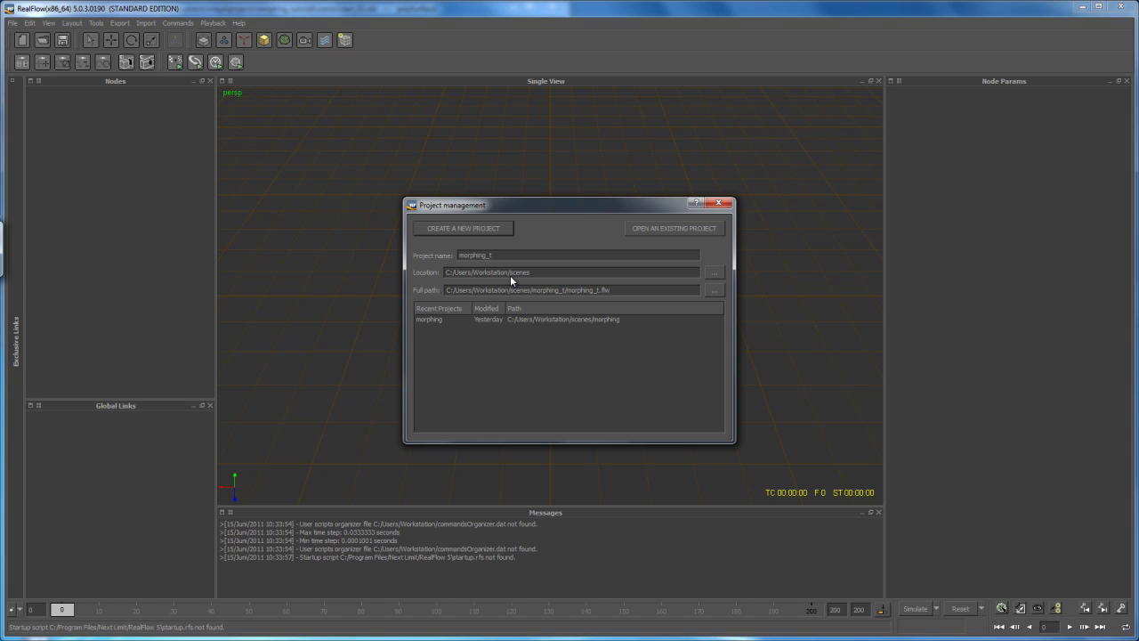
text(utorial)
key(Return)
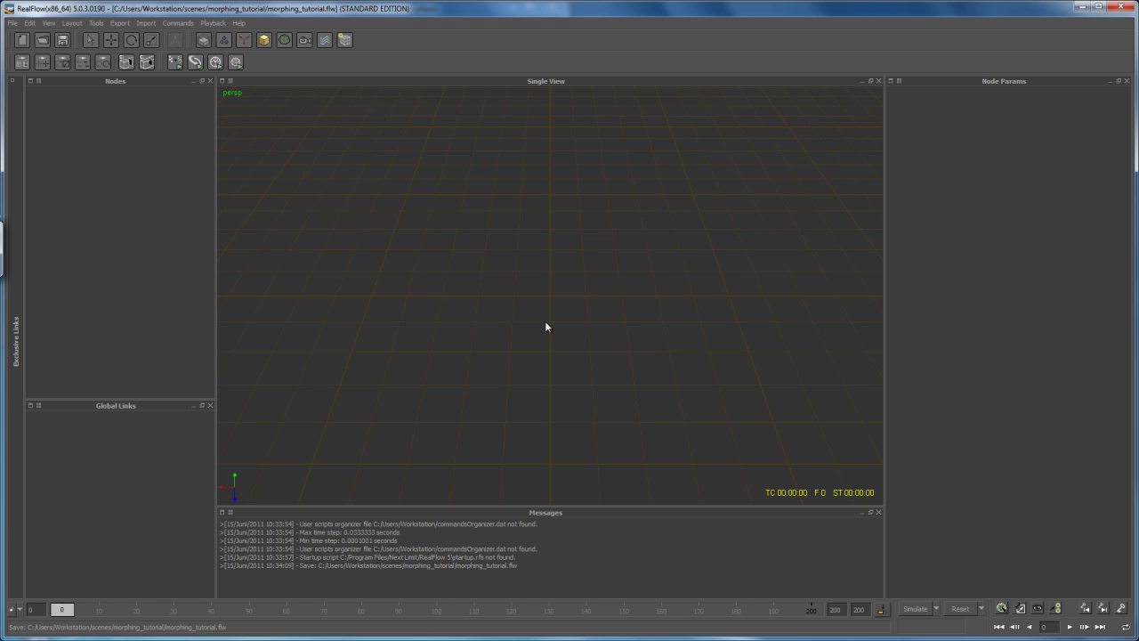
Import quick.obj from the scenes folder of the Maya project morphing_tutorial
mouse_move(552, 330)
alt+mouse_down()
mouse_move(540, 310)
mouse_move(555, 295)
mouse_move(555, 313)
alt+mouse_up()
alt+drag(537, 308, 531, 328)
mouse_move(455, 281)
alt+mouse_down()
mouse_move(479, 293)
mouse_move(481, 263)
mouse_move(441, 275)
alt+mouse_up()
click(146, 24)
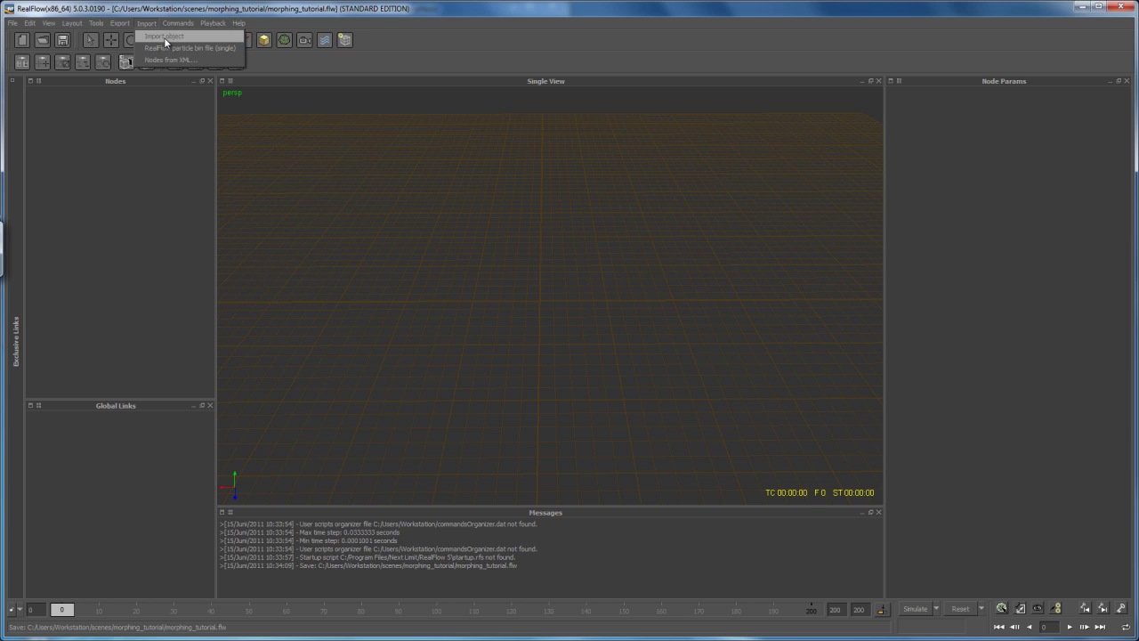
click(164, 39)
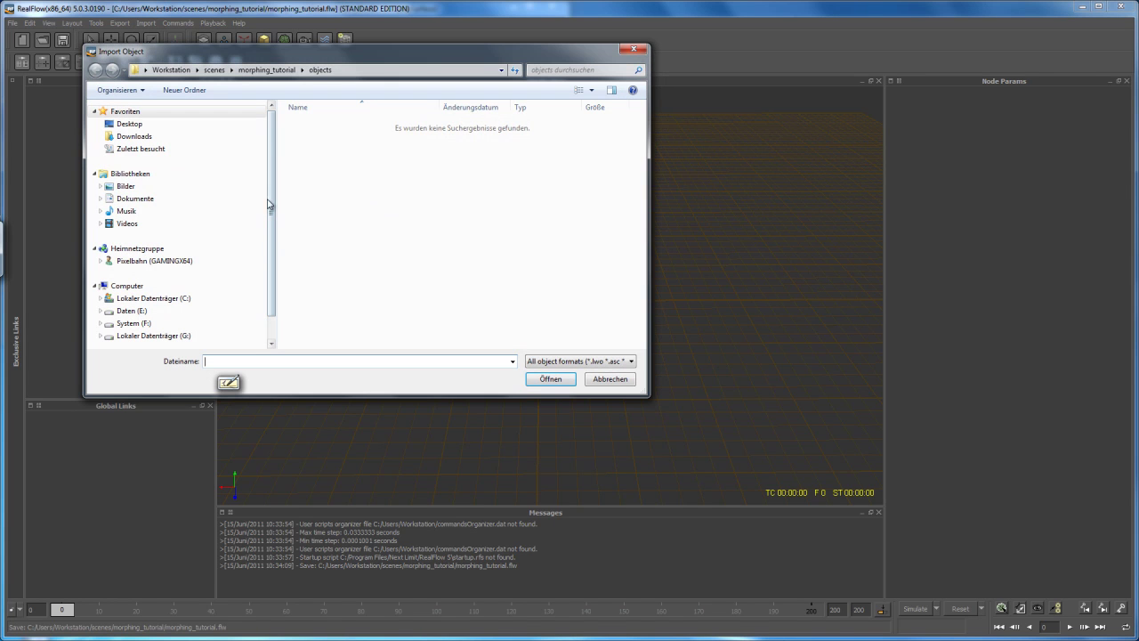
click(138, 204)
double_click(316, 271)
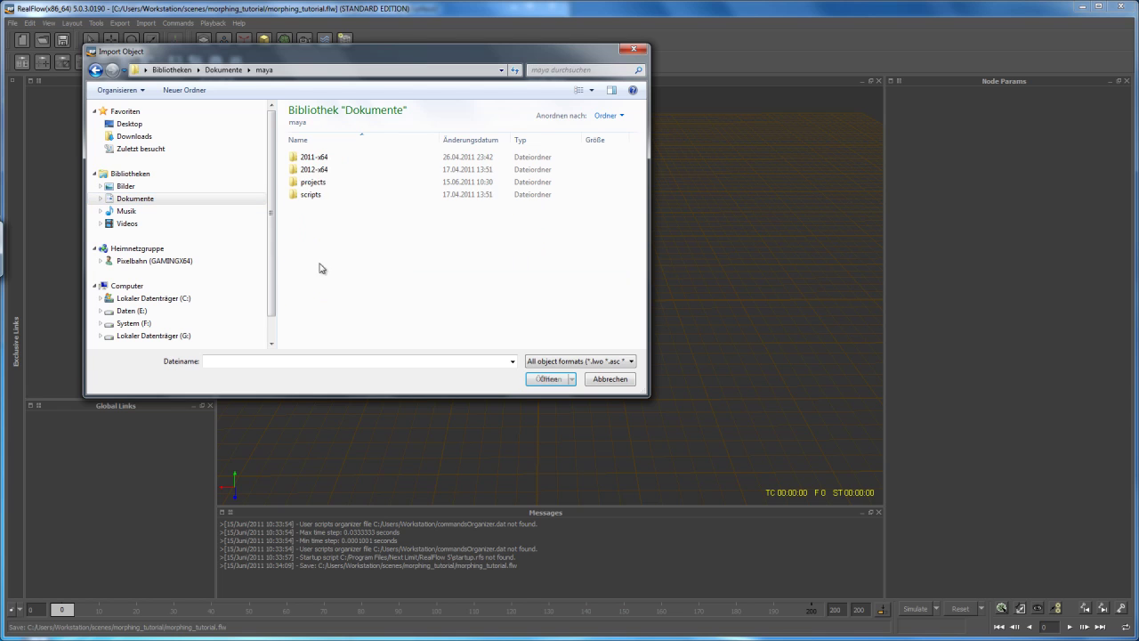
double_click(316, 181)
double_click(322, 170)
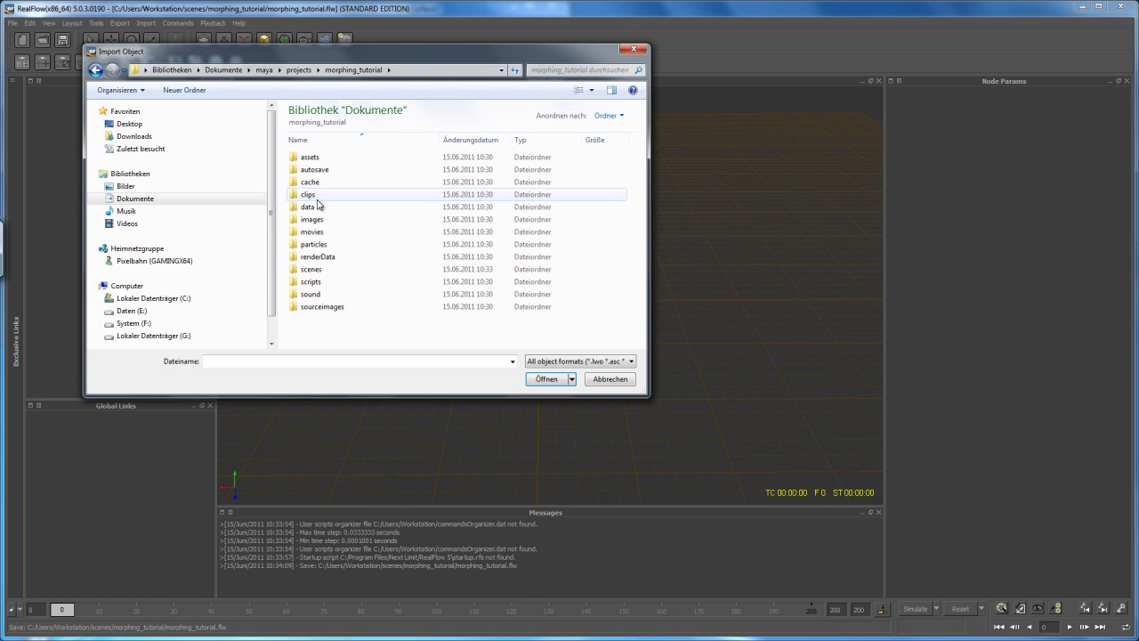
double_click(317, 270)
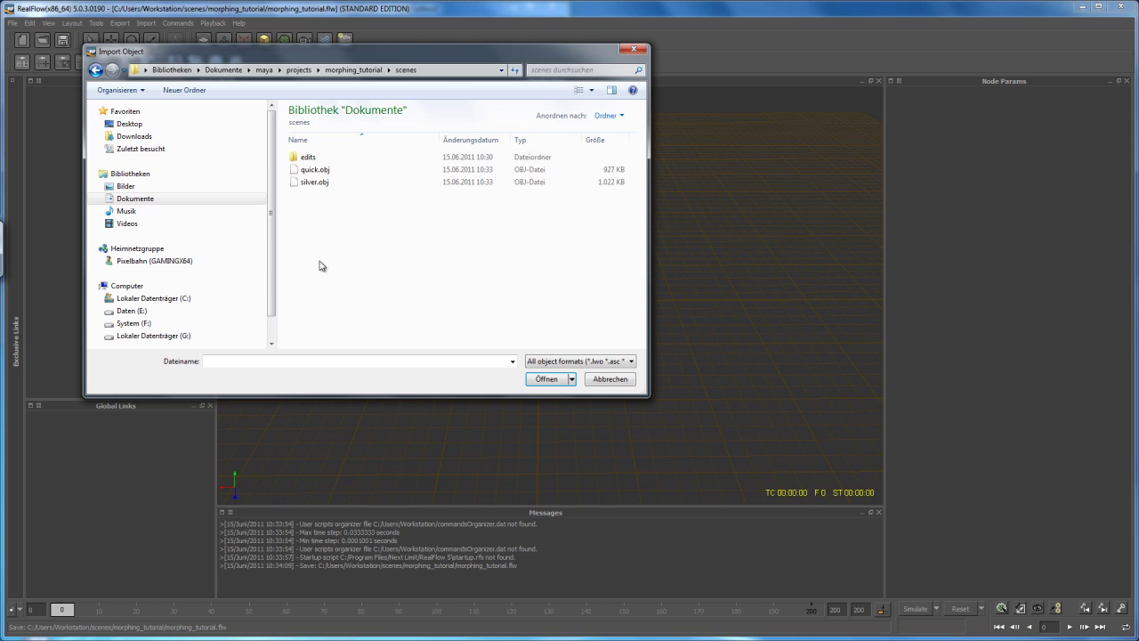
click(318, 171)
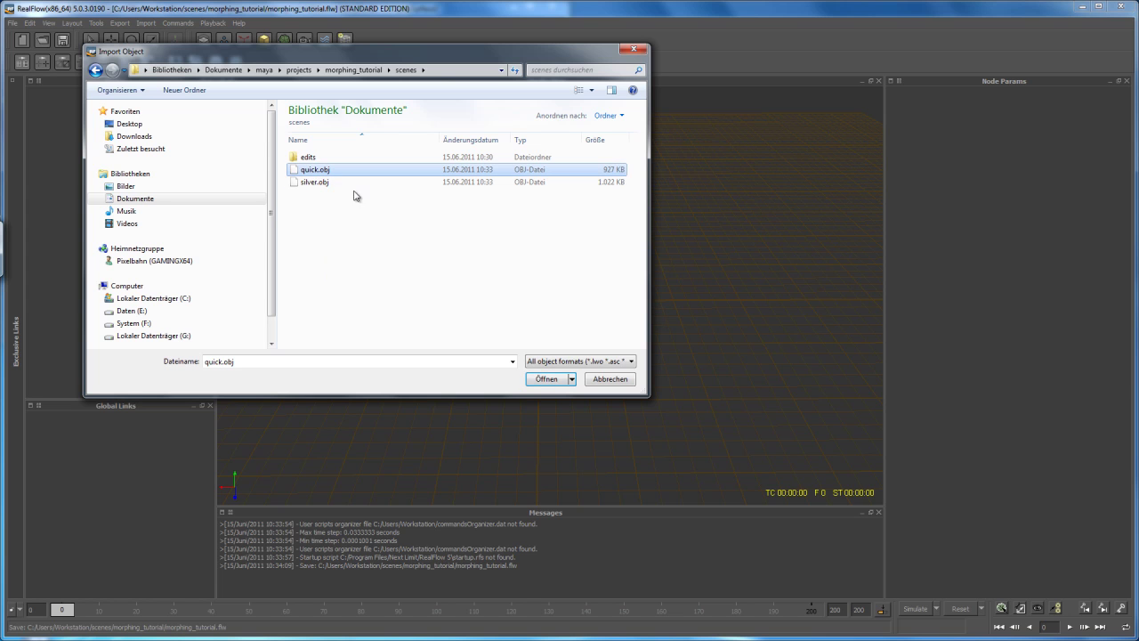
click(545, 378)
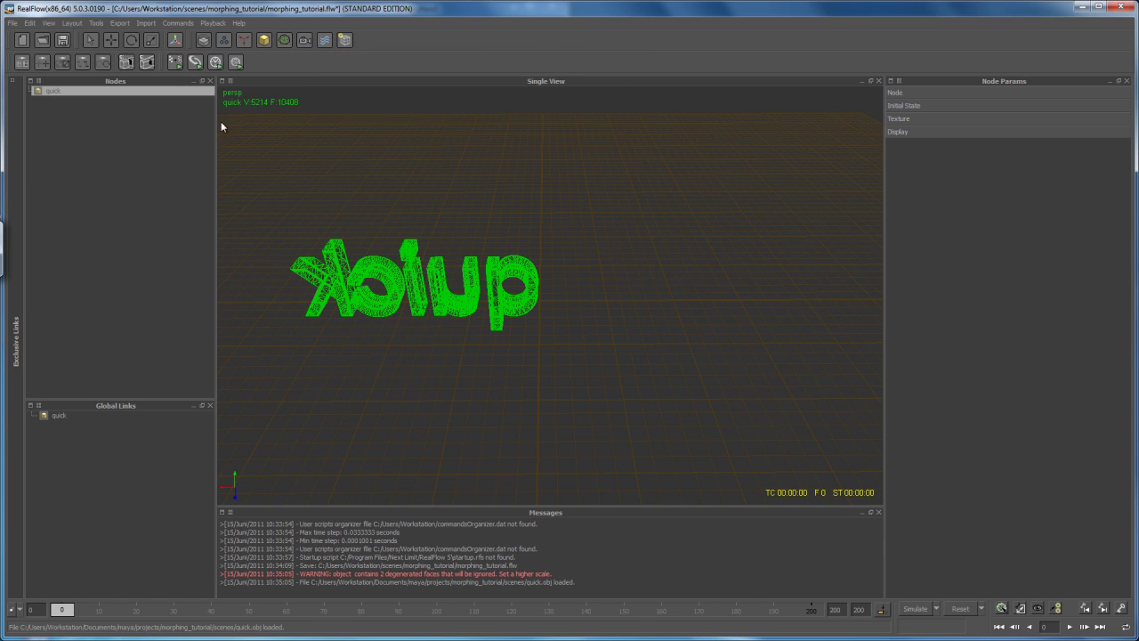
Import silver.obj from the same Maya scenes folder
middle_drag(648, 287, 460, 339)
scroll(462, 347, up, 3)
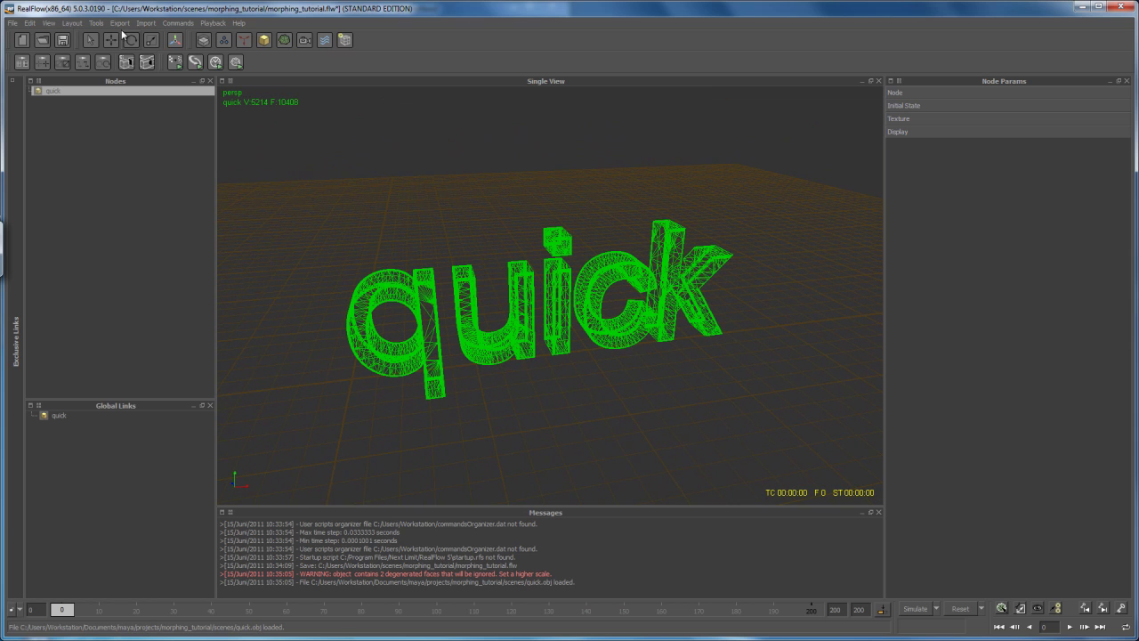
click(147, 24)
click(158, 40)
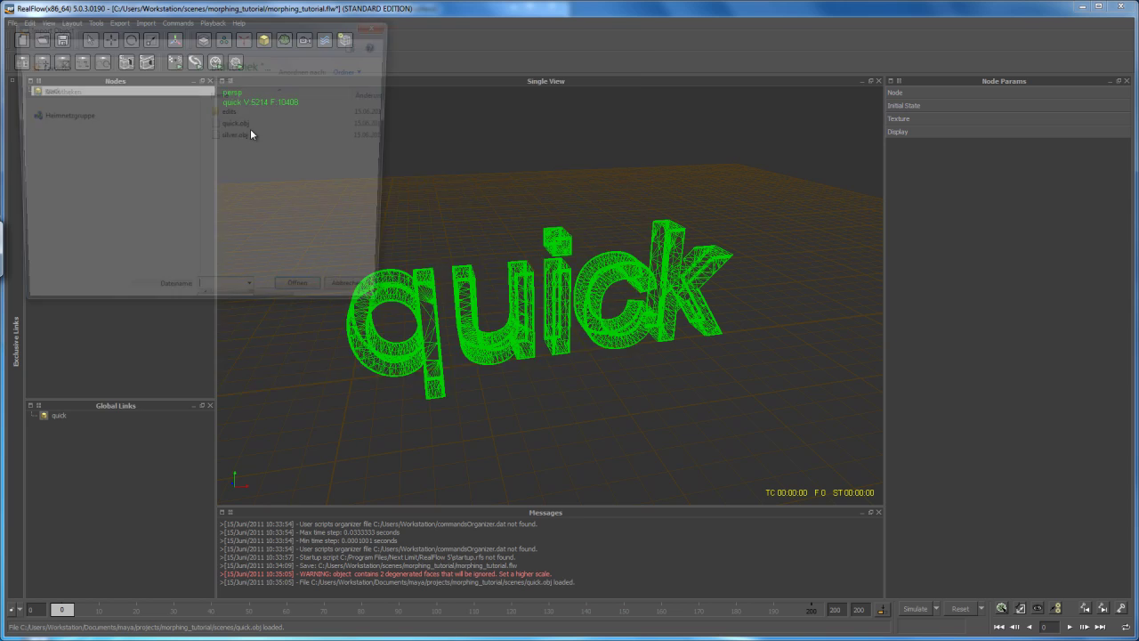
click(313, 184)
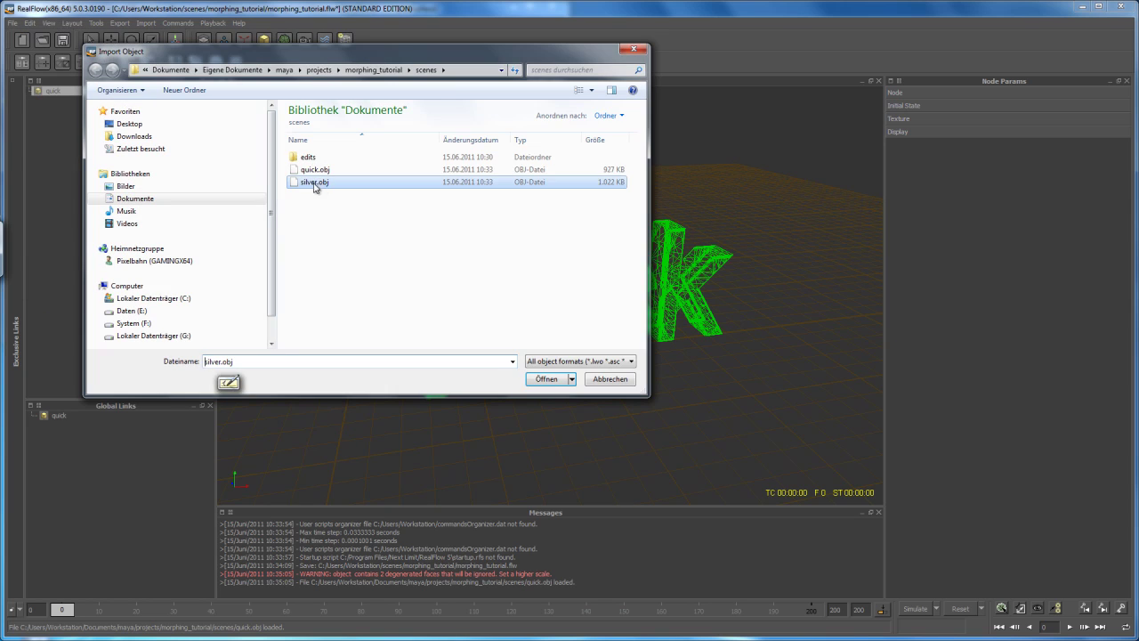
click(545, 379)
alt+drag(543, 403, 511, 408)
scroll(486, 386, up, 6)
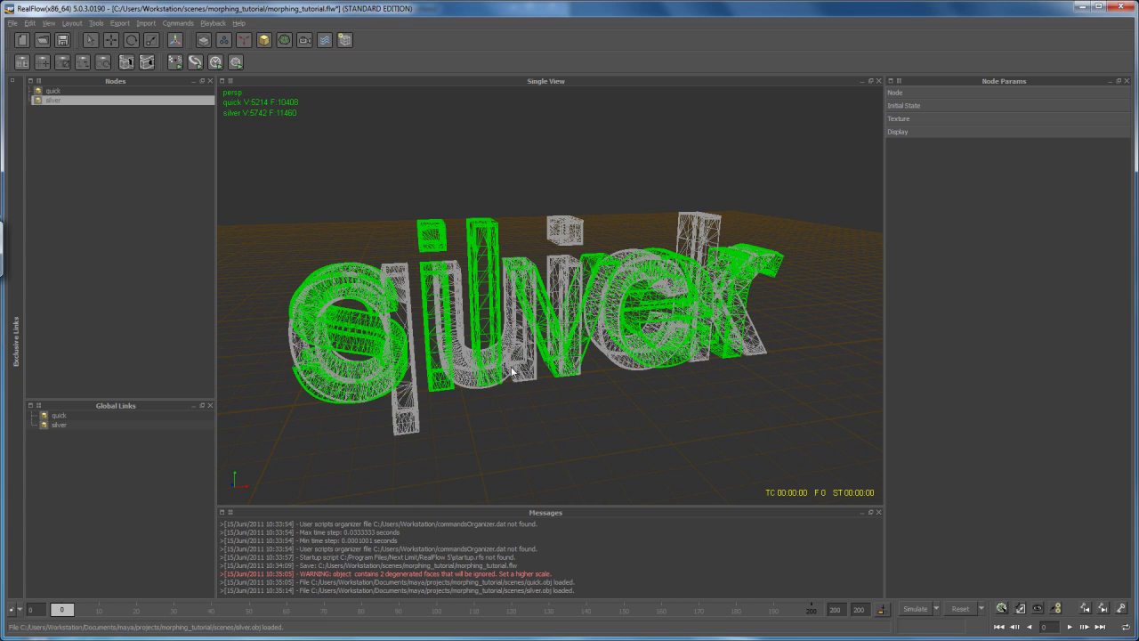
Select both the quick and silver objects and set their Visible display option to No
click(524, 373)
alt+drag(532, 400, 499, 388)
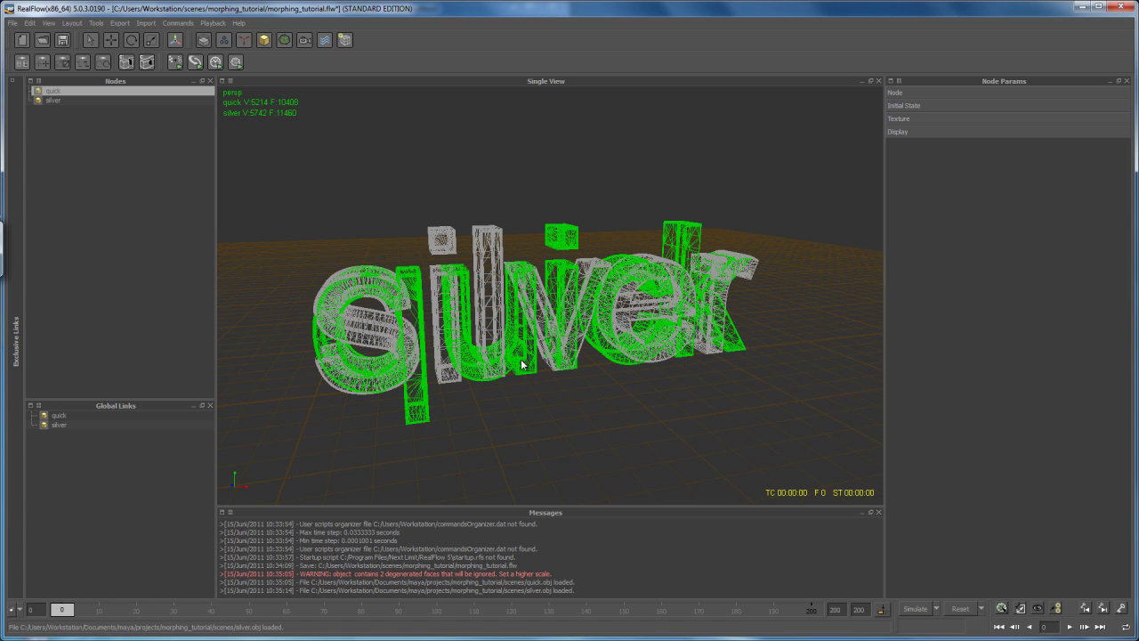
alt+drag(524, 365, 507, 372)
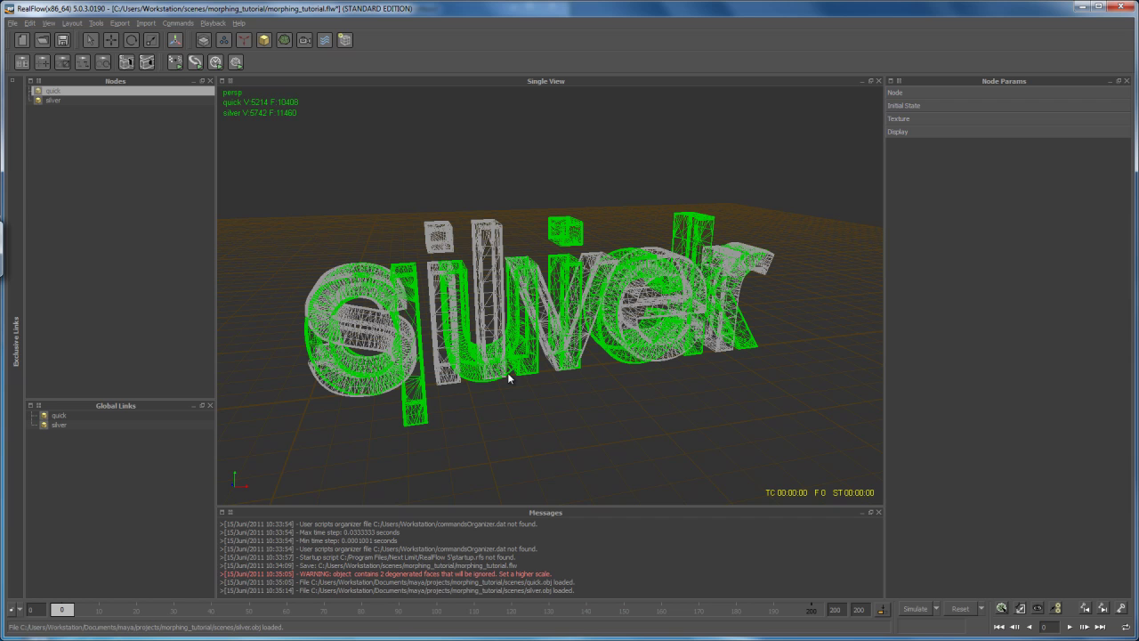
shift+click(54, 99)
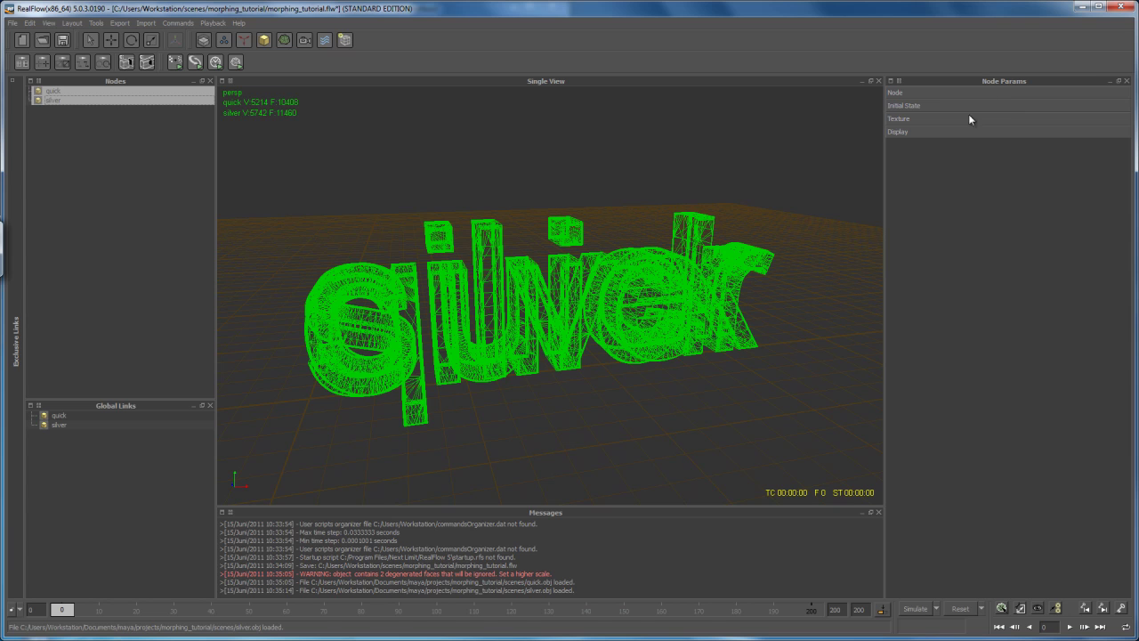
click(909, 131)
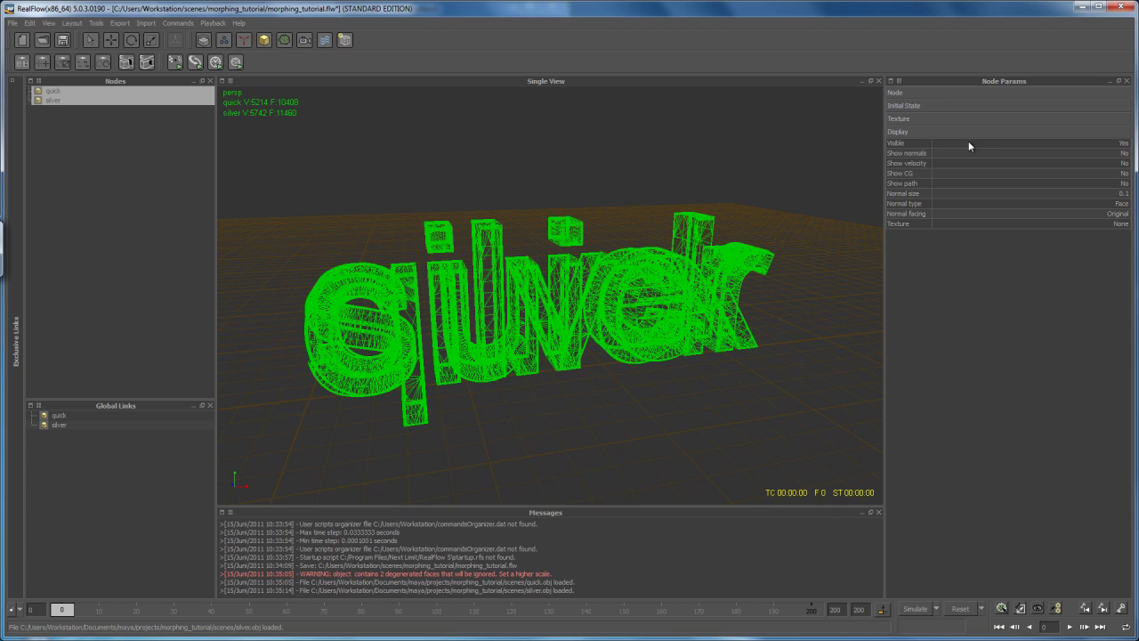
click(1123, 142)
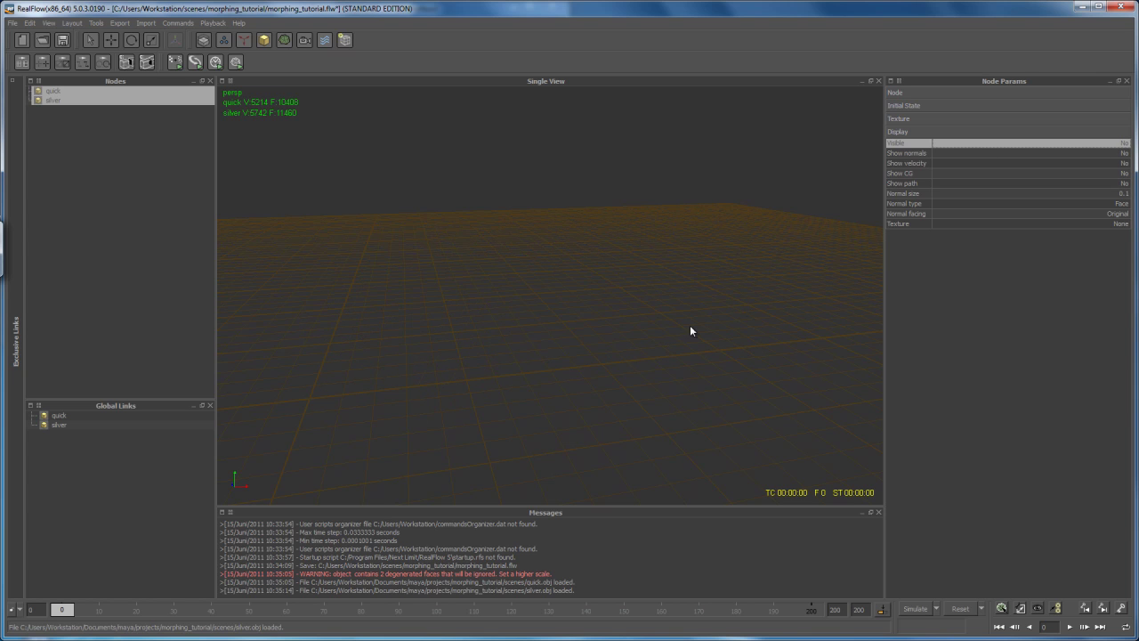
Set the Simulation parameter of both text objects to Inactive
click(902, 94)
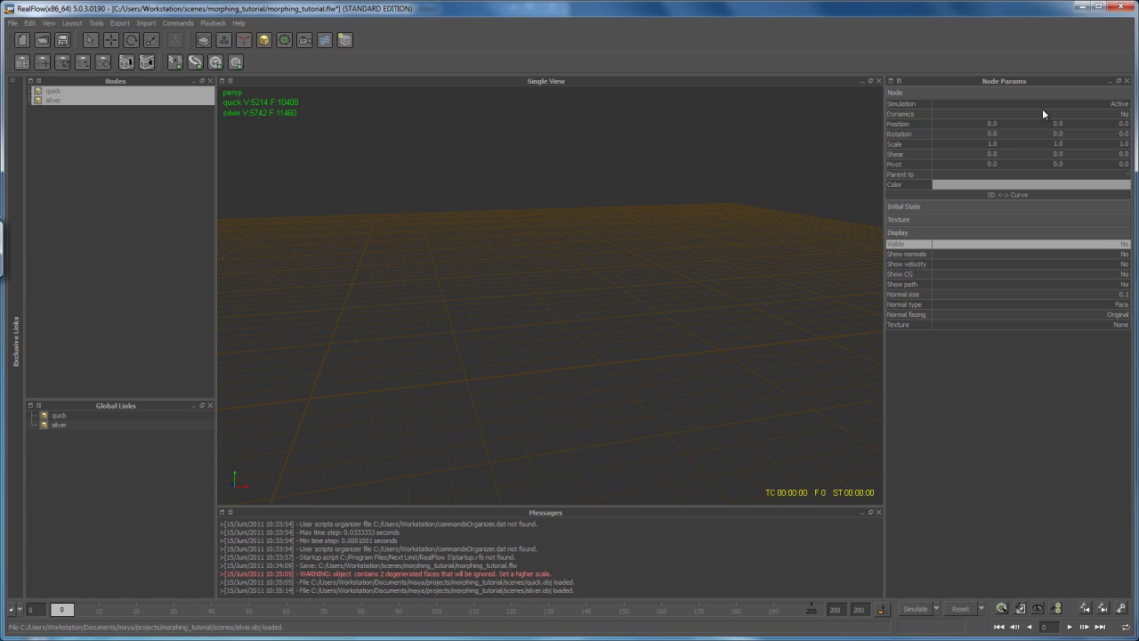
click(1124, 105)
click(1124, 105)
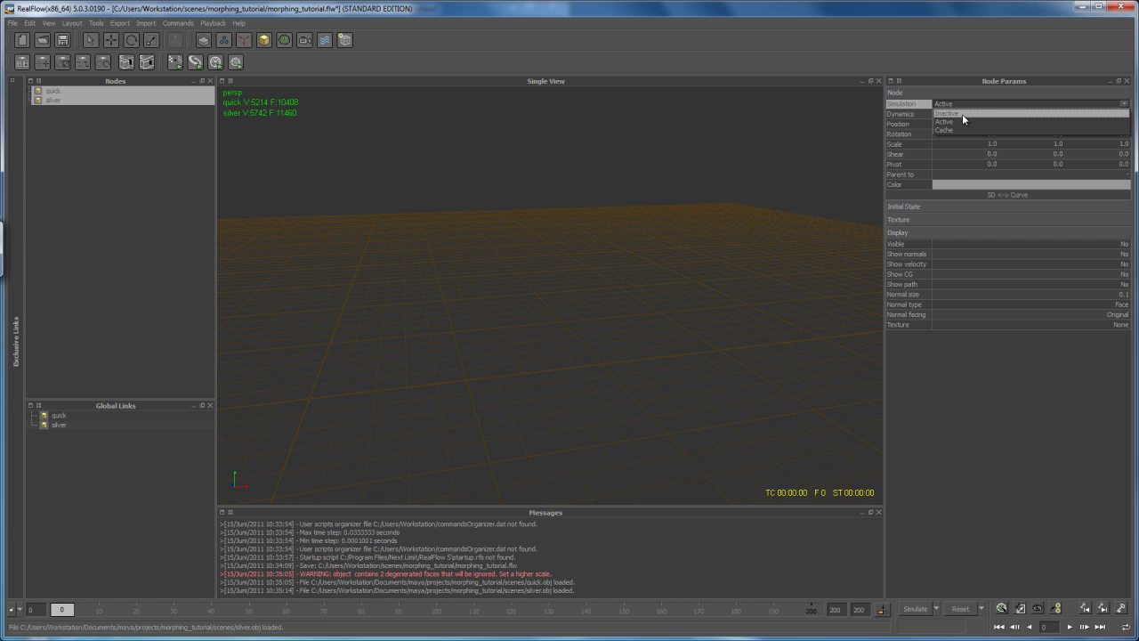
click(958, 114)
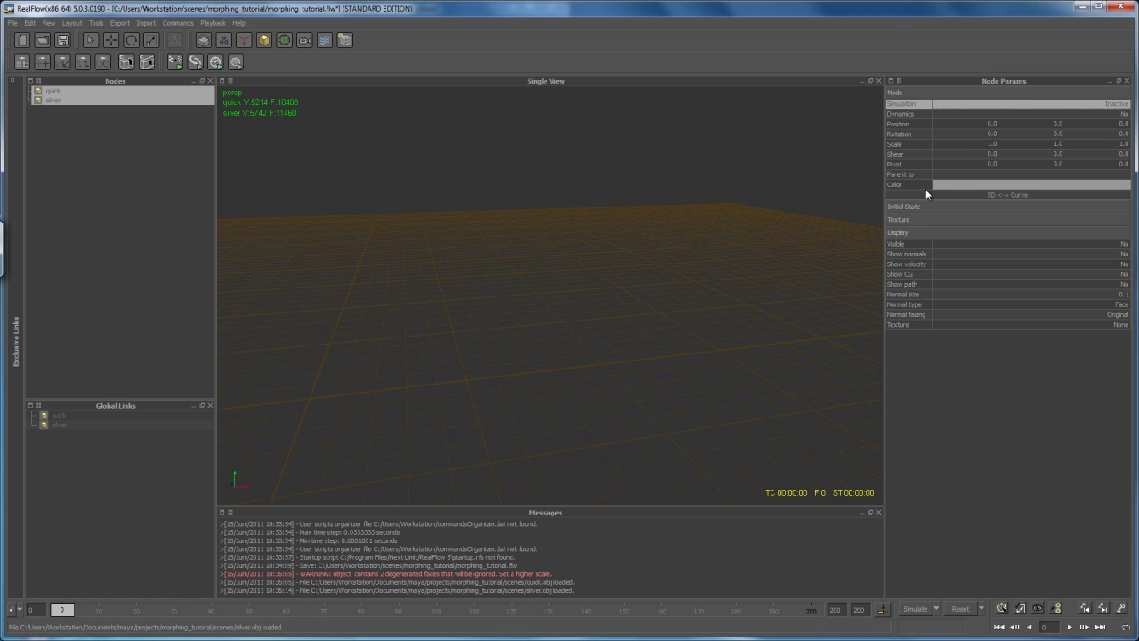
Add a Fill Object particle emitter with nothing else selected and assign quick as its object
alt+drag(665, 342, 644, 361)
click(81, 140)
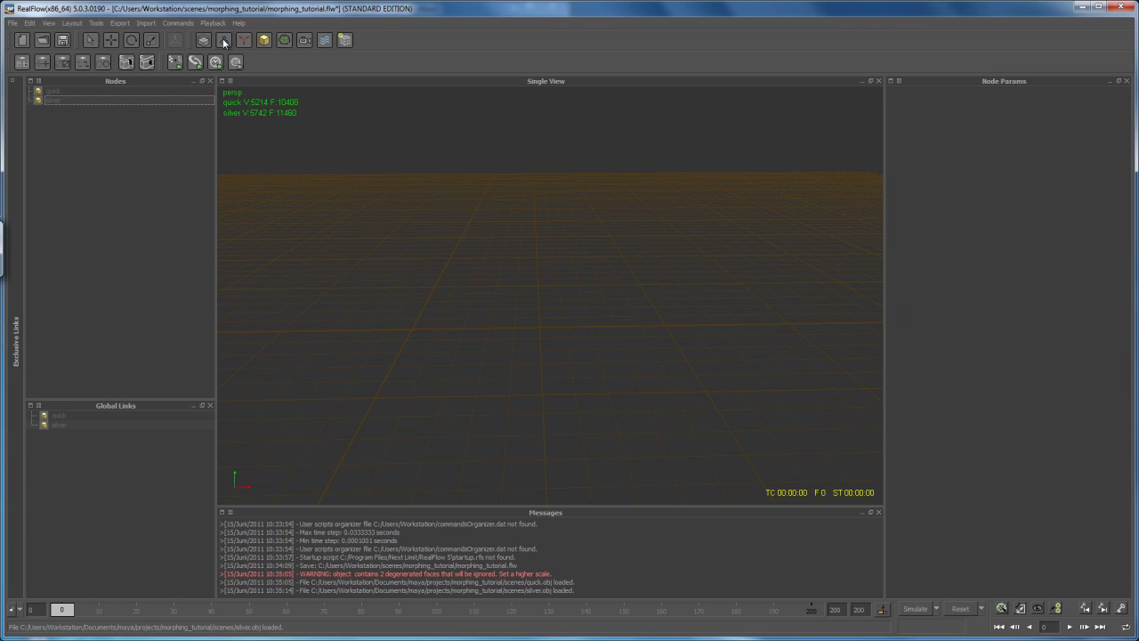
click(224, 40)
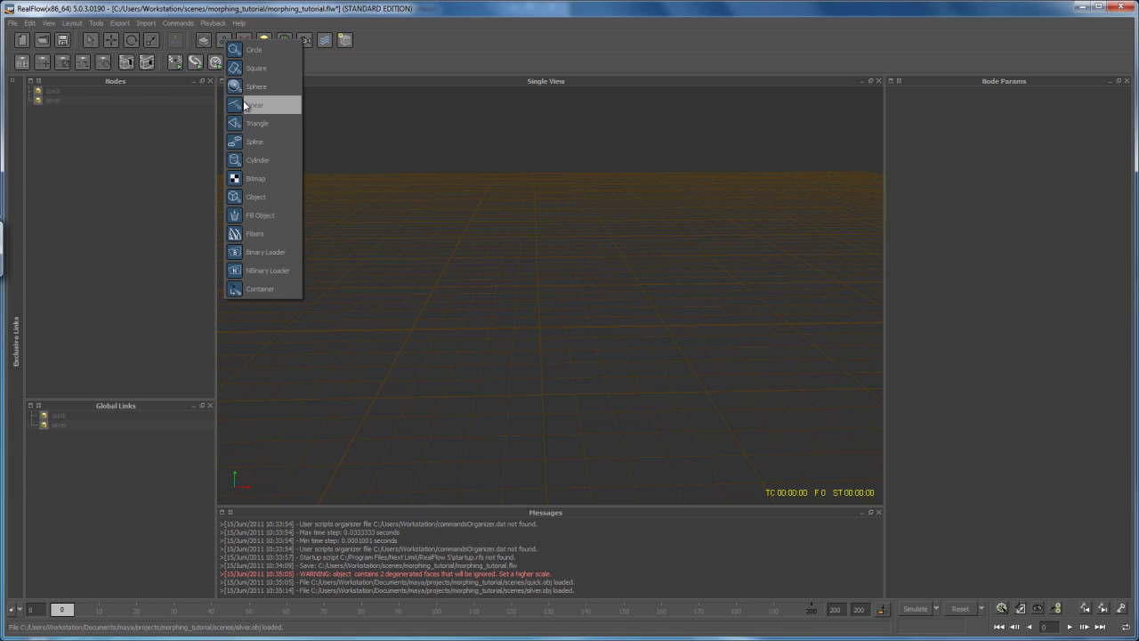
click(258, 215)
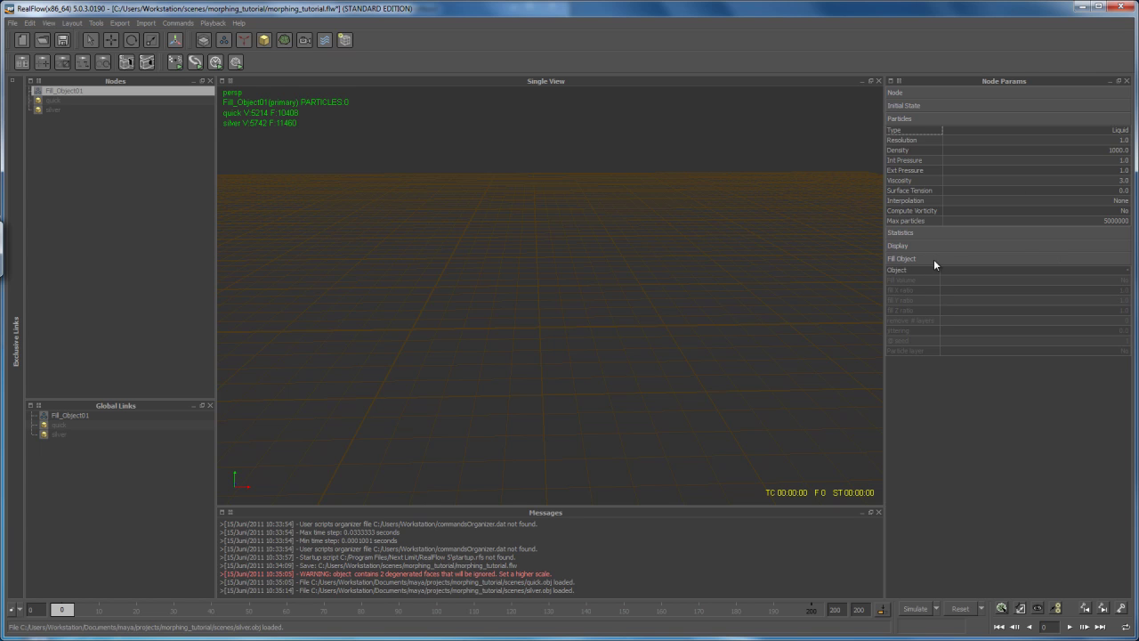
click(1127, 270)
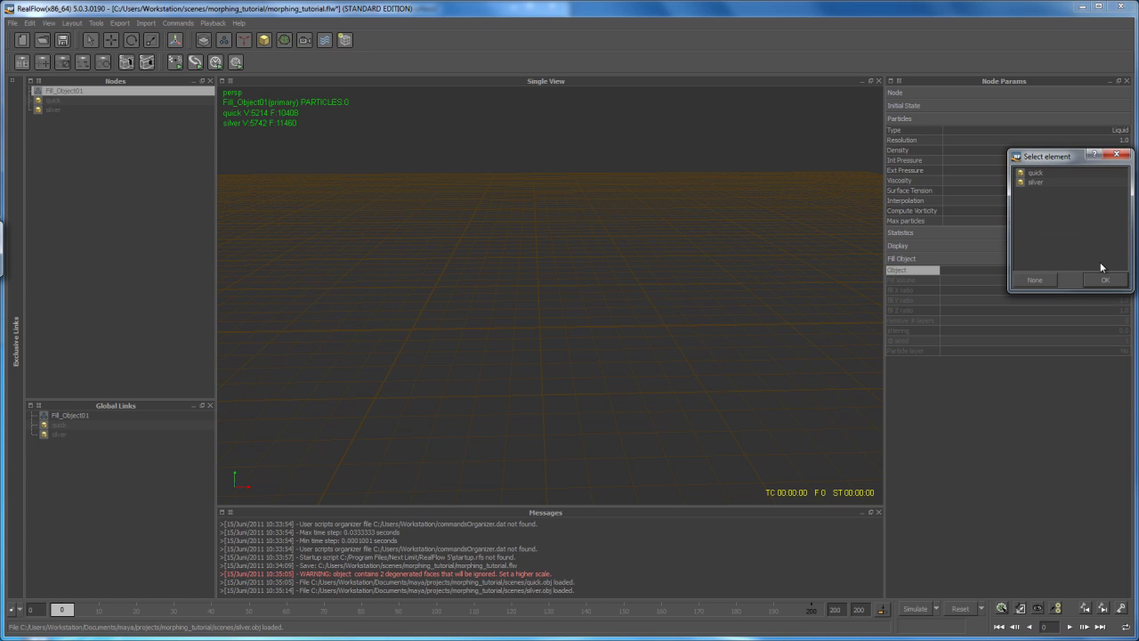
click(1037, 174)
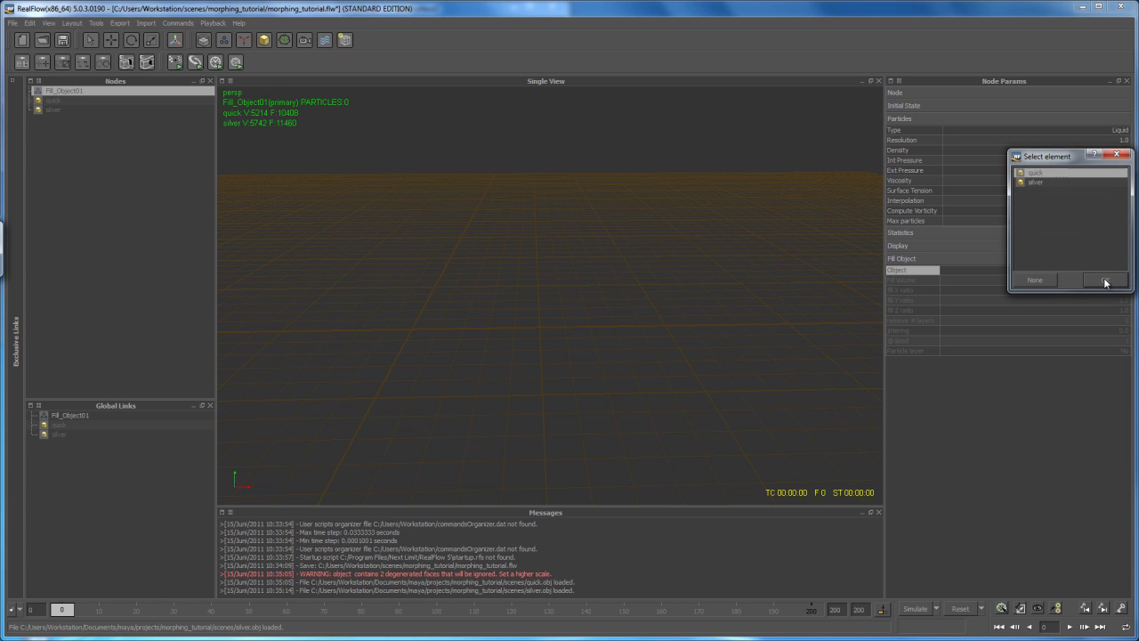
click(1106, 281)
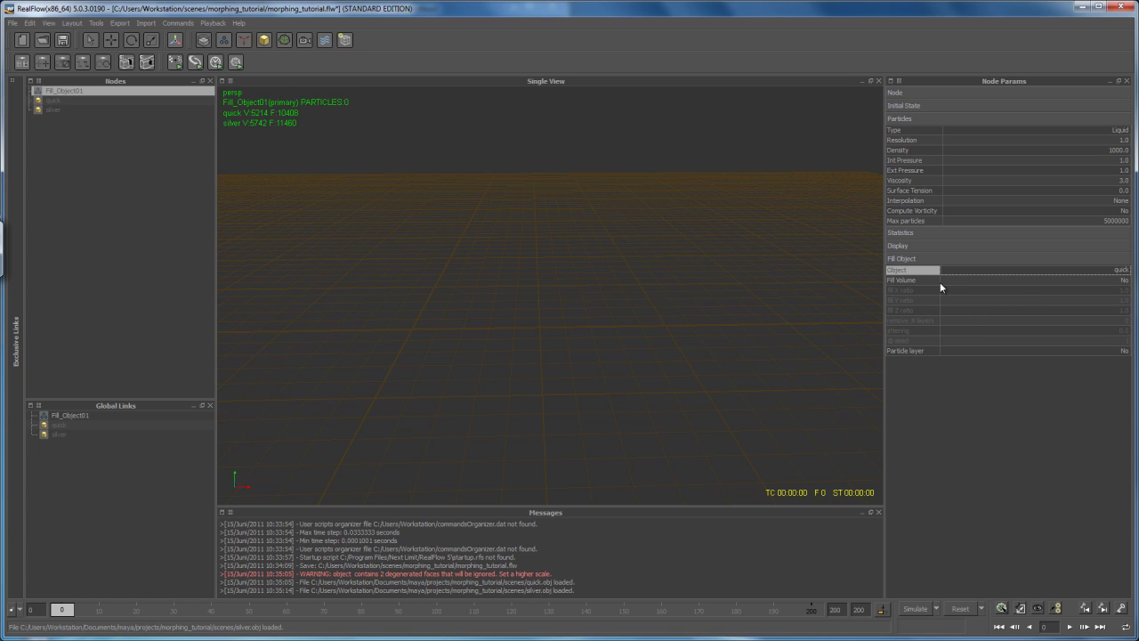
Turn on Fill Volume for the Fill Object emitter so particles fill the quick text
click(1118, 281)
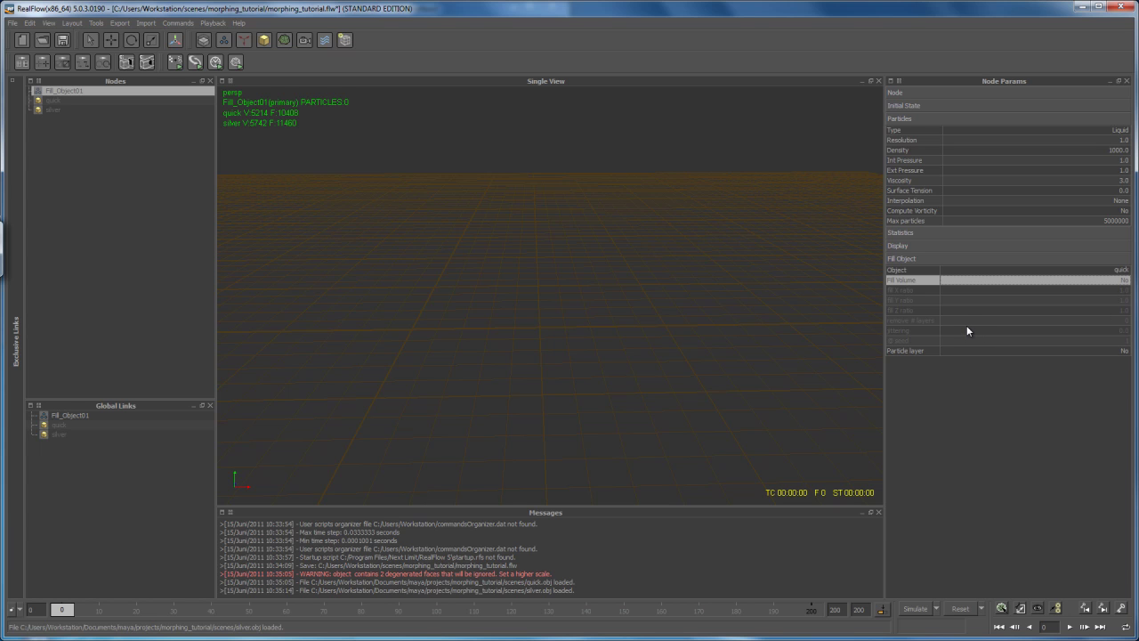
alt+drag(826, 303, 628, 366)
scroll(626, 360, up, 10)
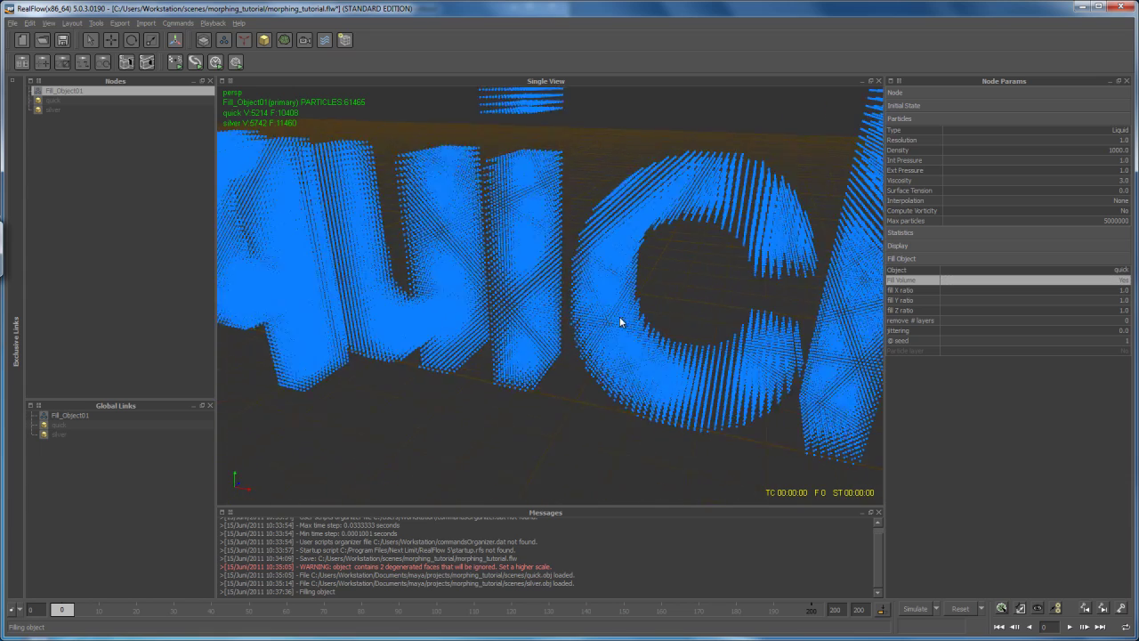
scroll(626, 360, down, 10)
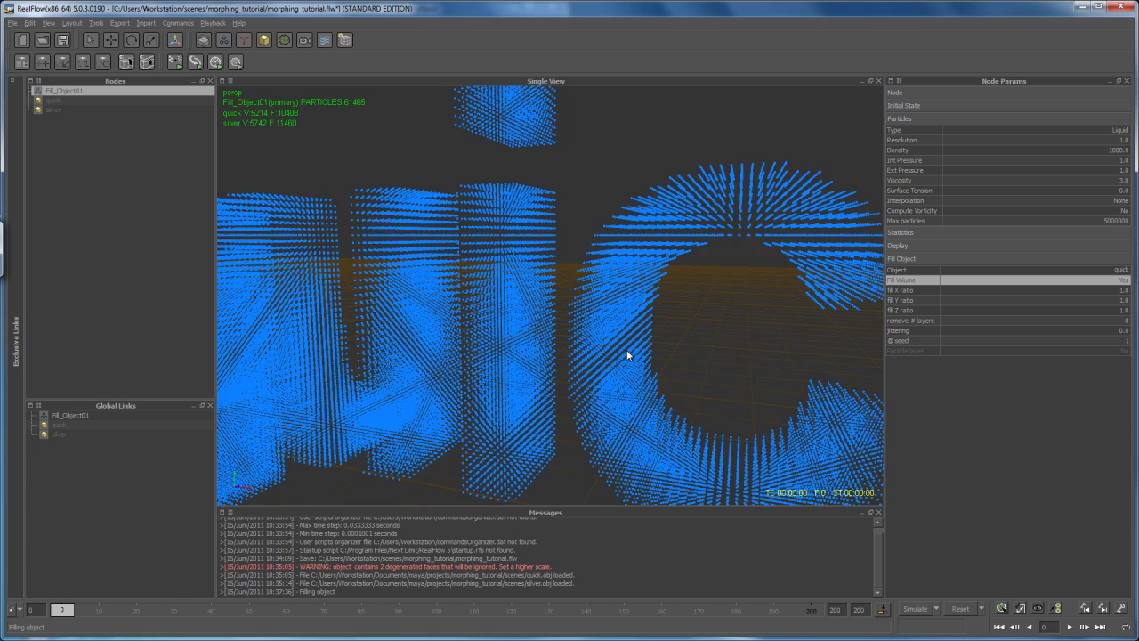
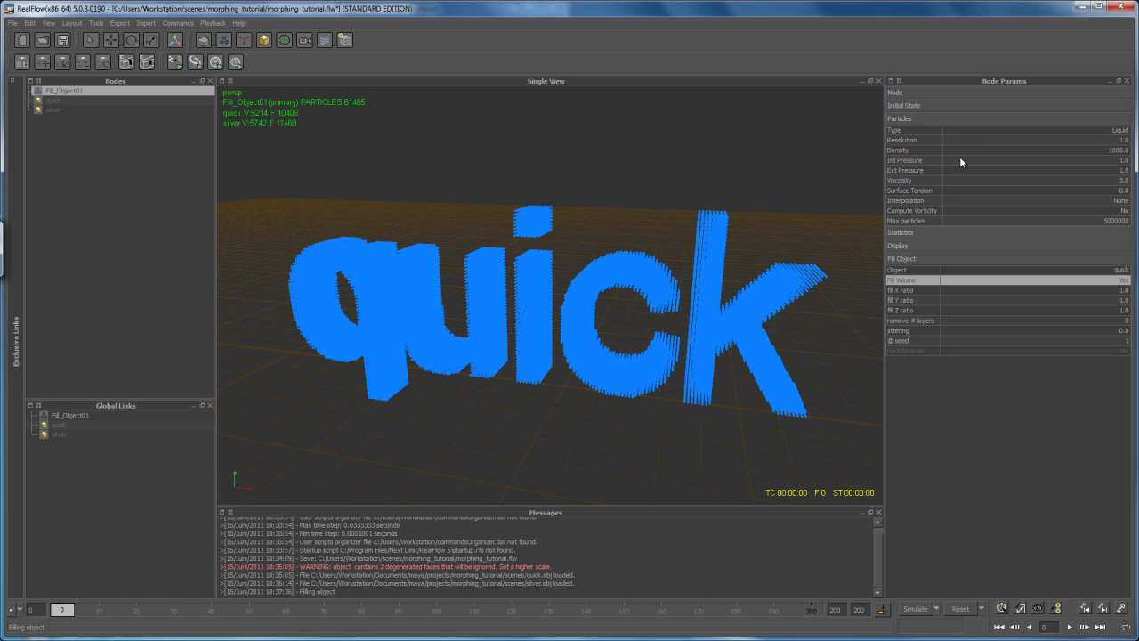
Set the emitter's Resolution to 0.2 and reset the scene data to refill the quick text
double_click(1120, 141)
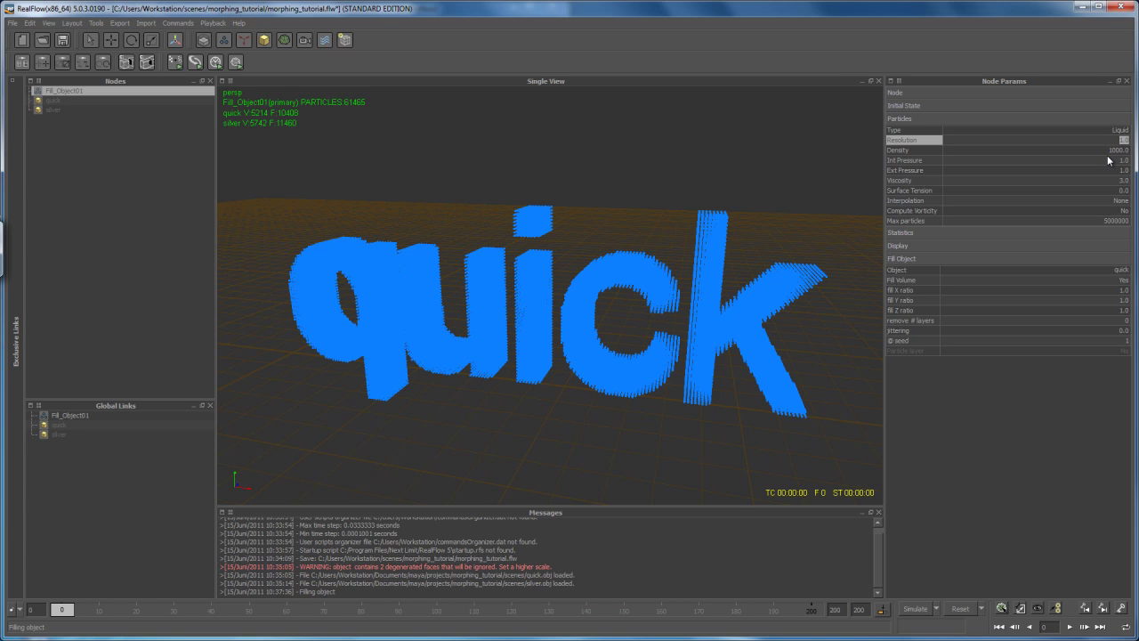
text(0.2)
key(Return)
alt+drag(766, 402, 810, 473)
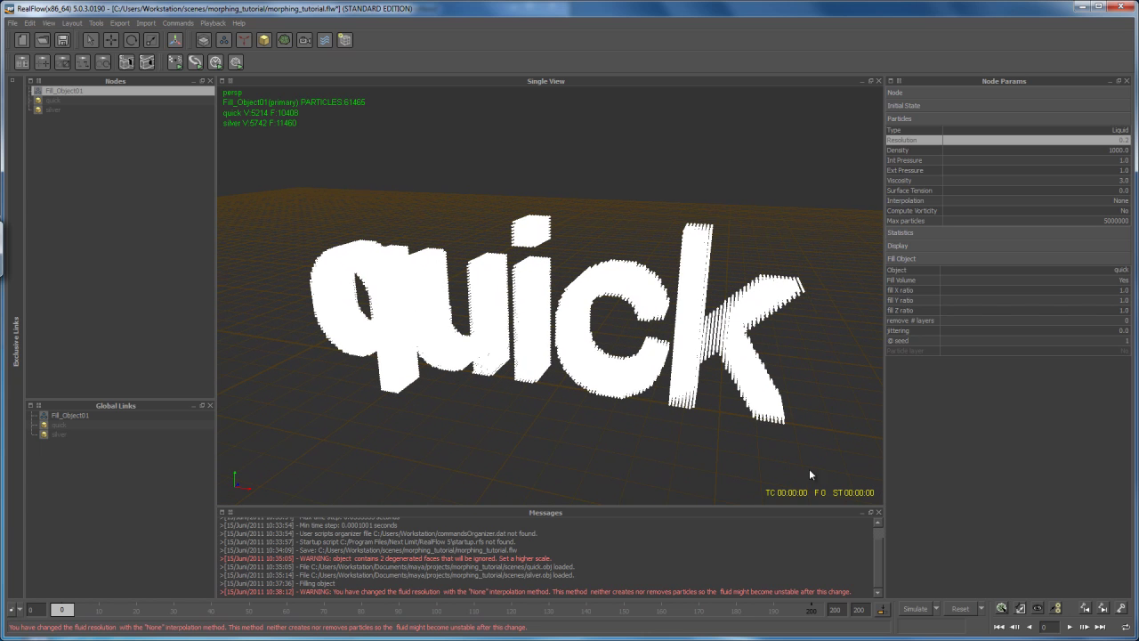
click(960, 610)
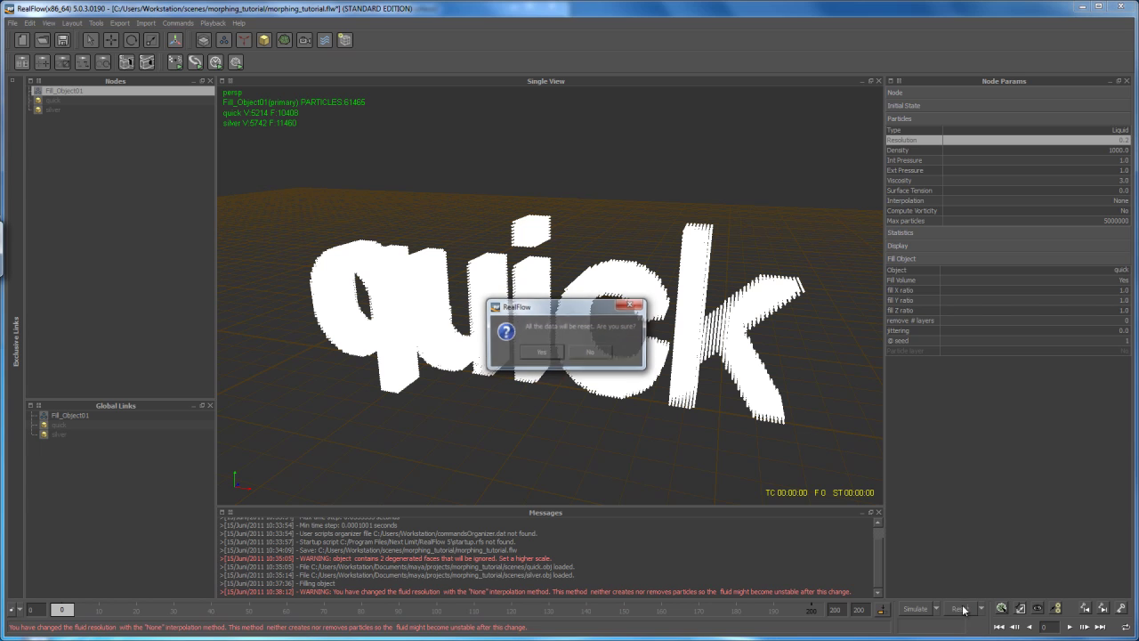
click(543, 353)
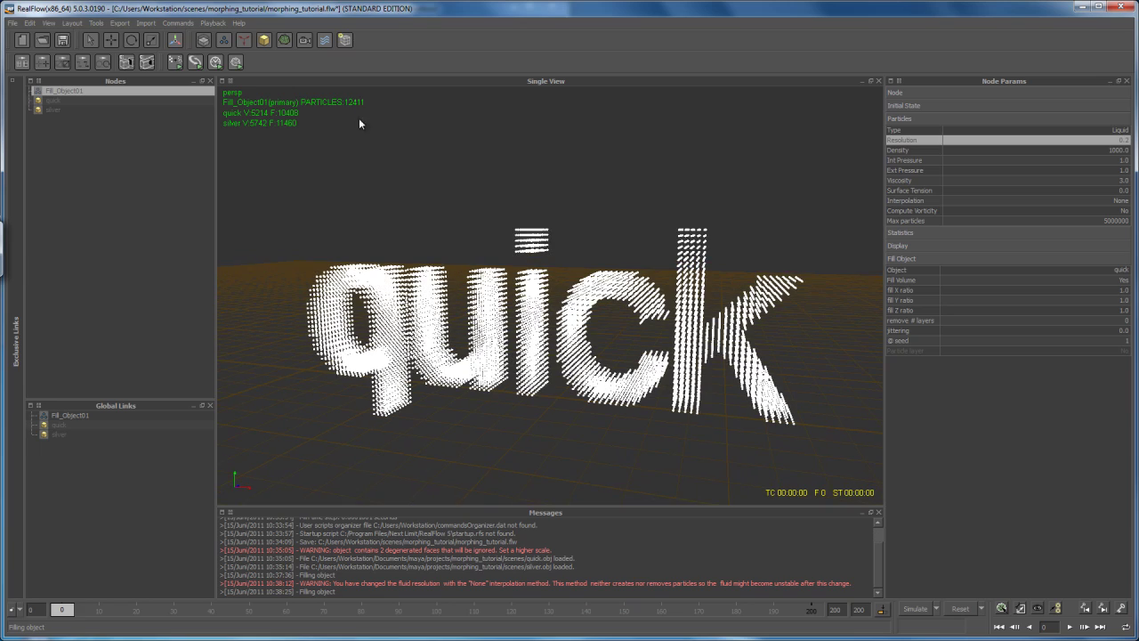
alt+drag(456, 300, 525, 387)
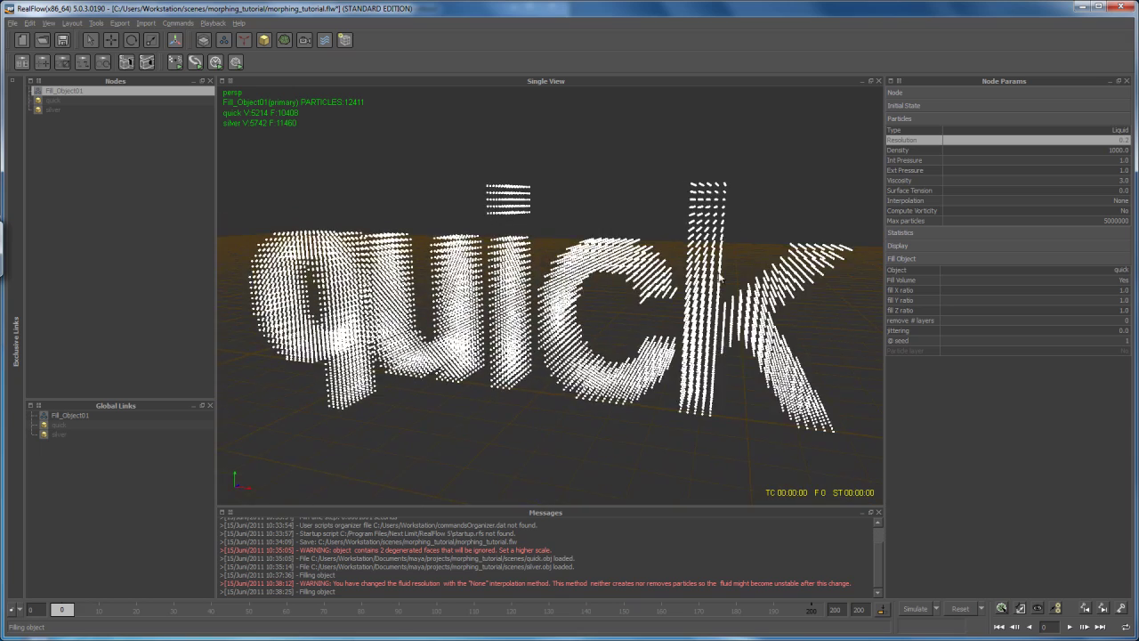
alt+drag(658, 360, 641, 386)
alt+drag(648, 303, 687, 367)
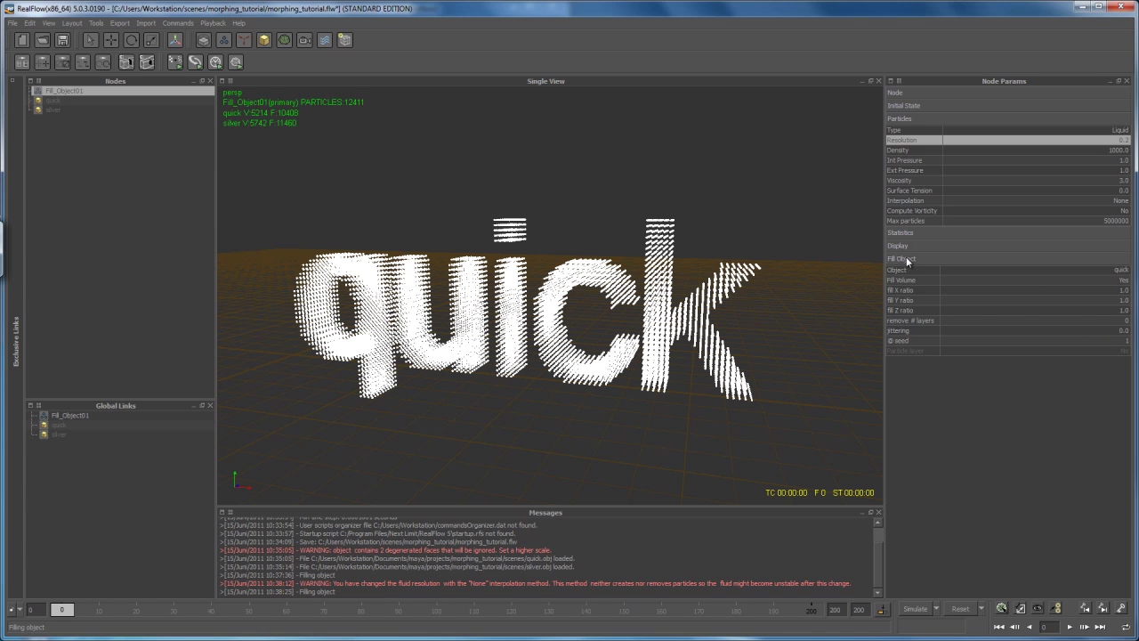
Set the Fill Object emitter's jittering to 1.0
click(1121, 331)
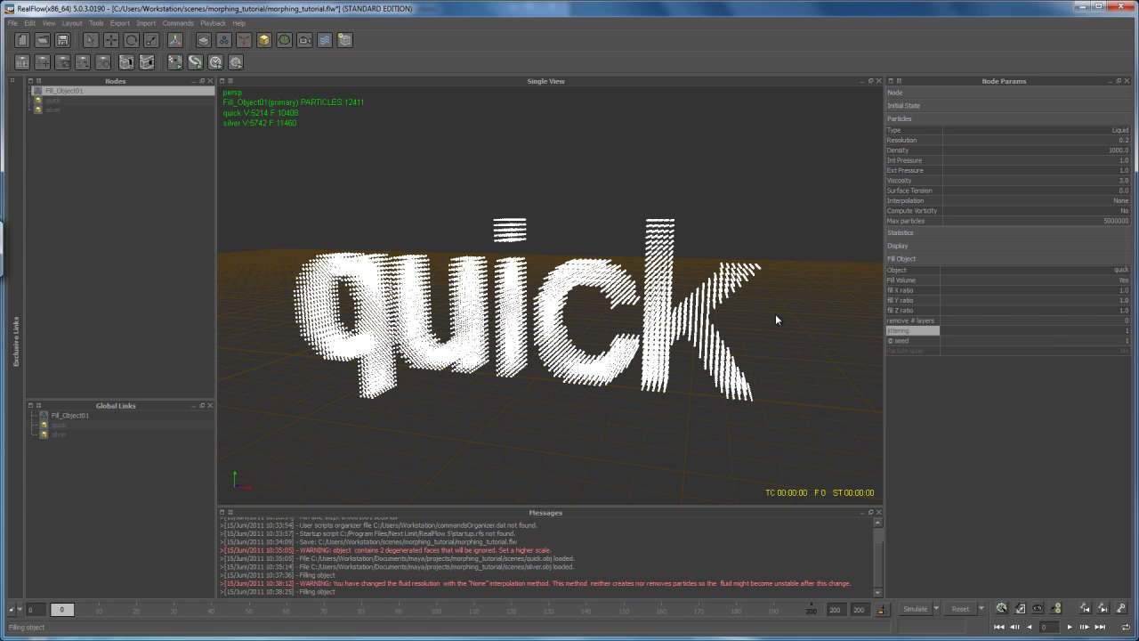
key(Return)
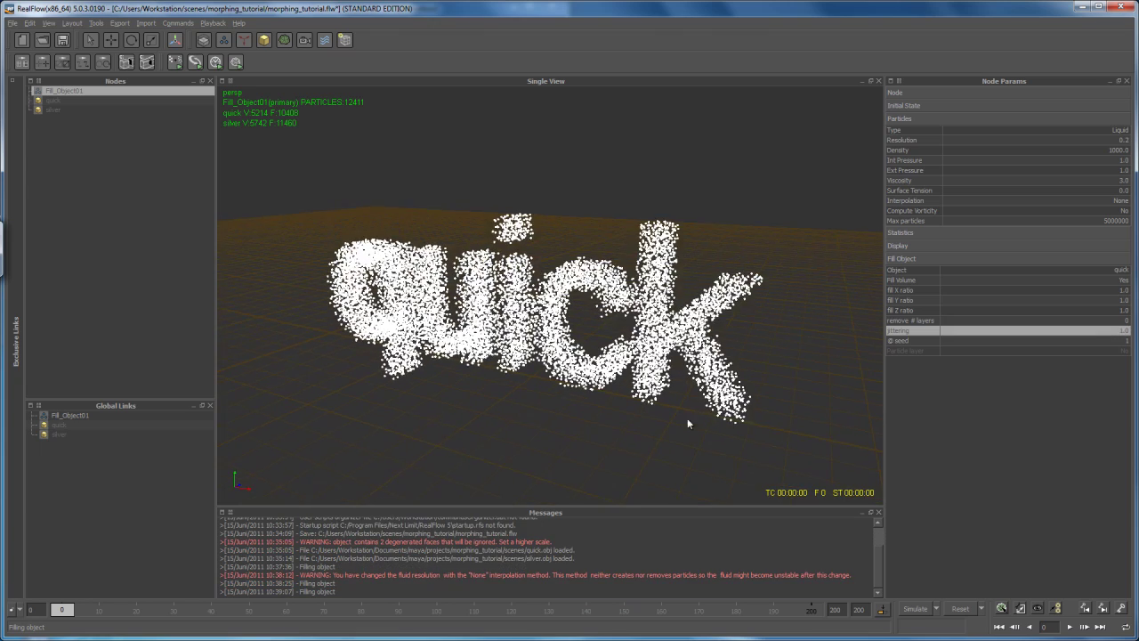
Examine the jittered particle distribution in the quick text up close and from several angles
scroll(683, 418, up, 10)
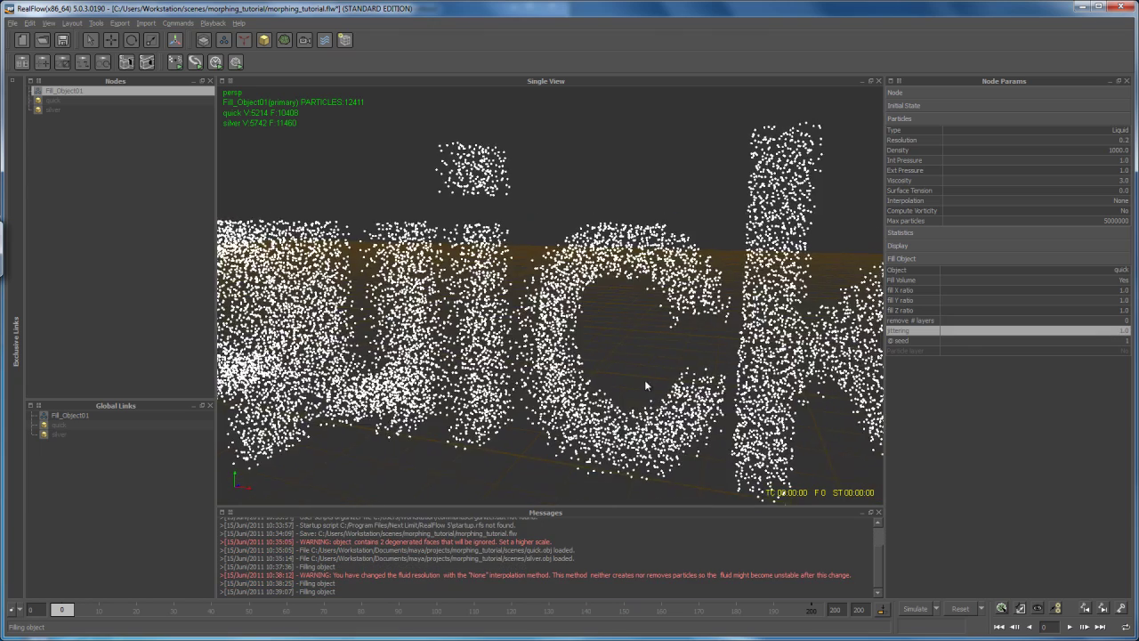
scroll(674, 346, up, 1)
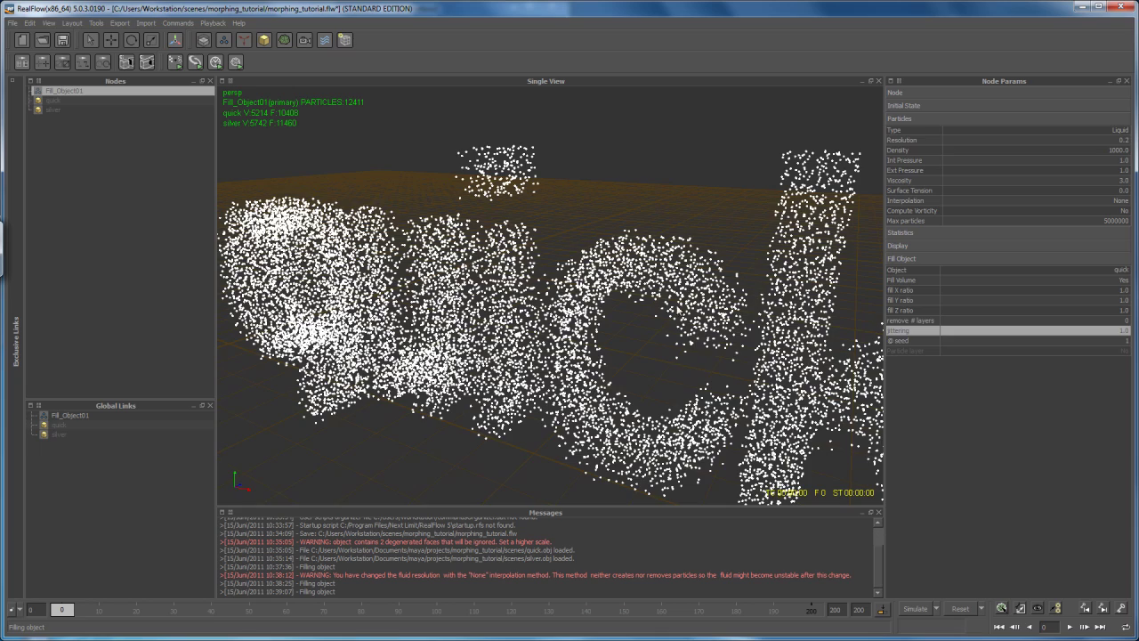
alt+drag(663, 305, 672, 254)
alt+drag(703, 381, 676, 385)
alt+right_drag(677, 385, 648, 428)
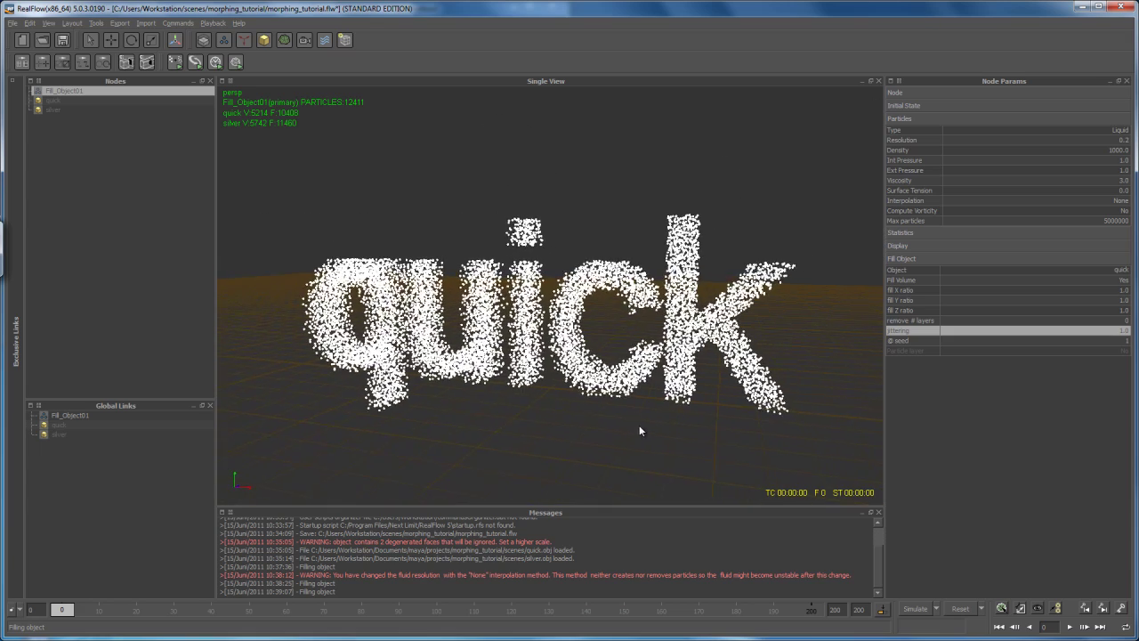
alt+drag(671, 428, 706, 404)
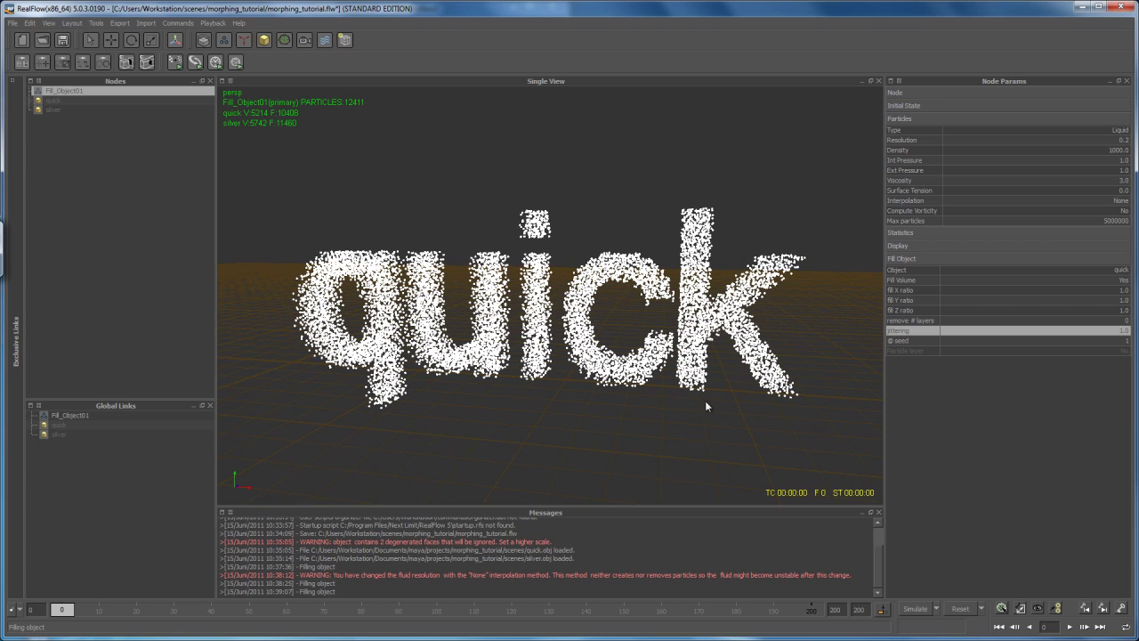
alt+drag(659, 310, 557, 384)
scroll(544, 384, up, 2)
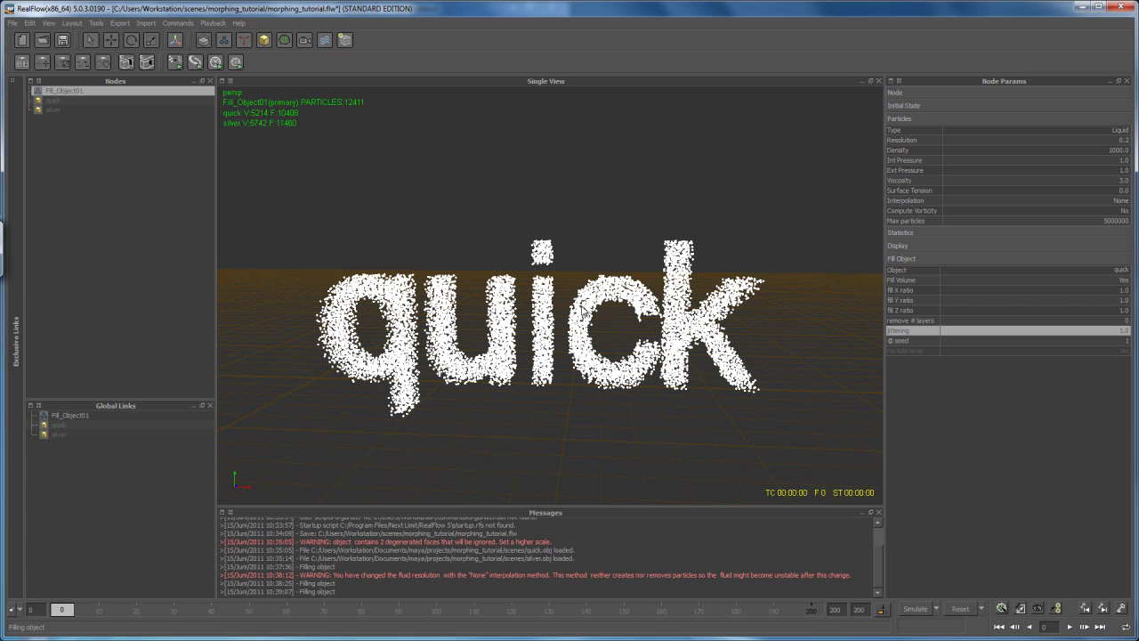
alt+drag(587, 336, 589, 344)
alt+drag(569, 382, 567, 409)
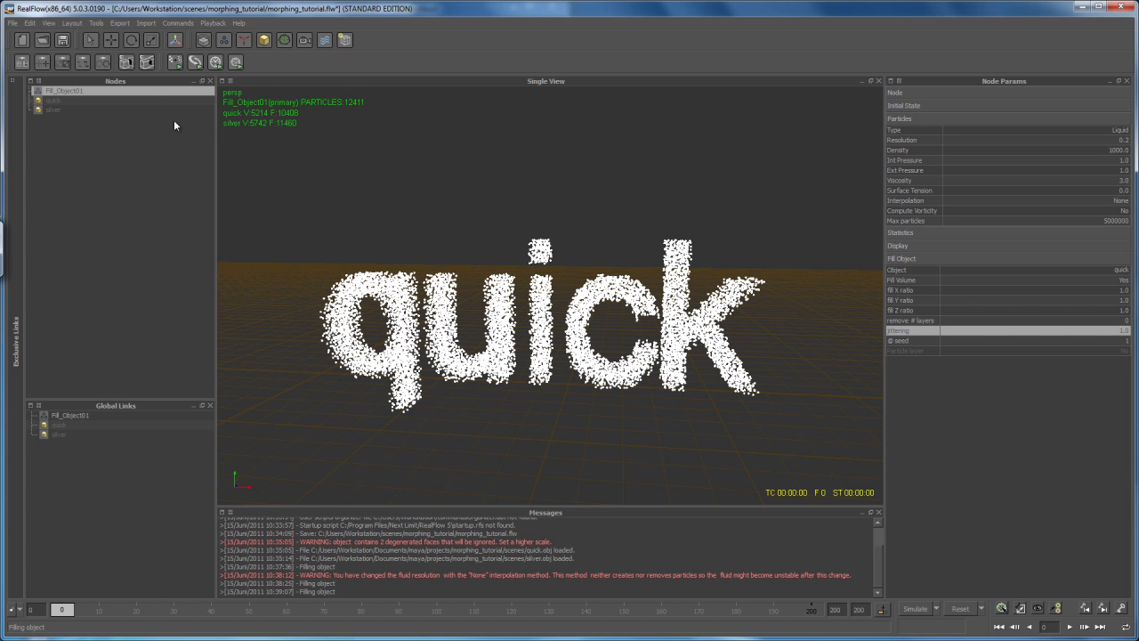
Add a Magic daemon to the scene and assign silver as its object
click(245, 40)
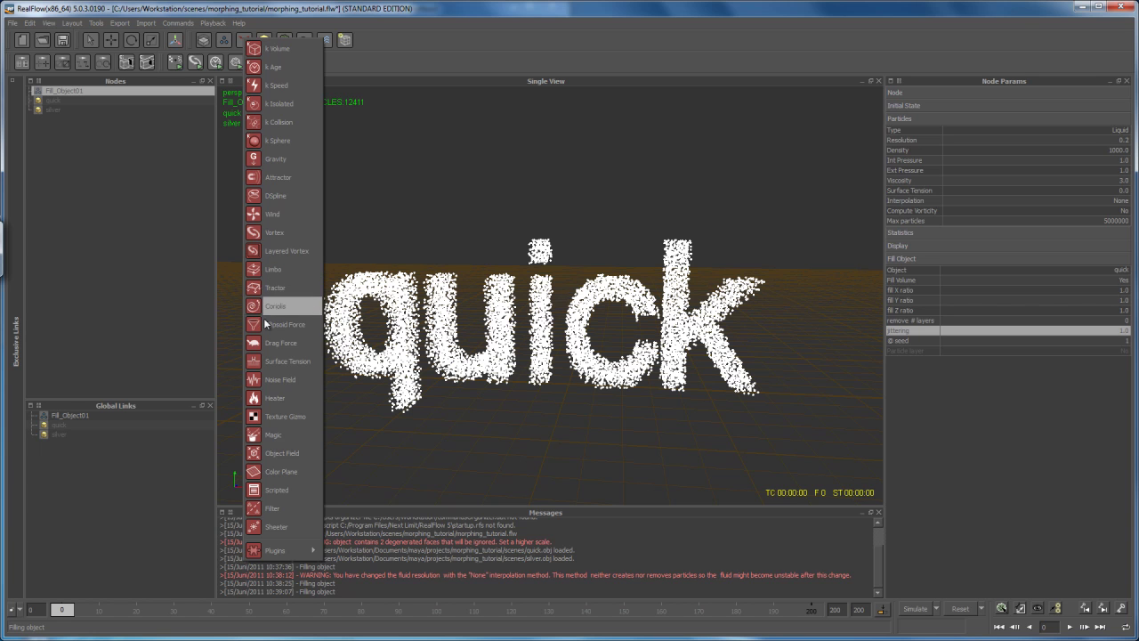
click(273, 434)
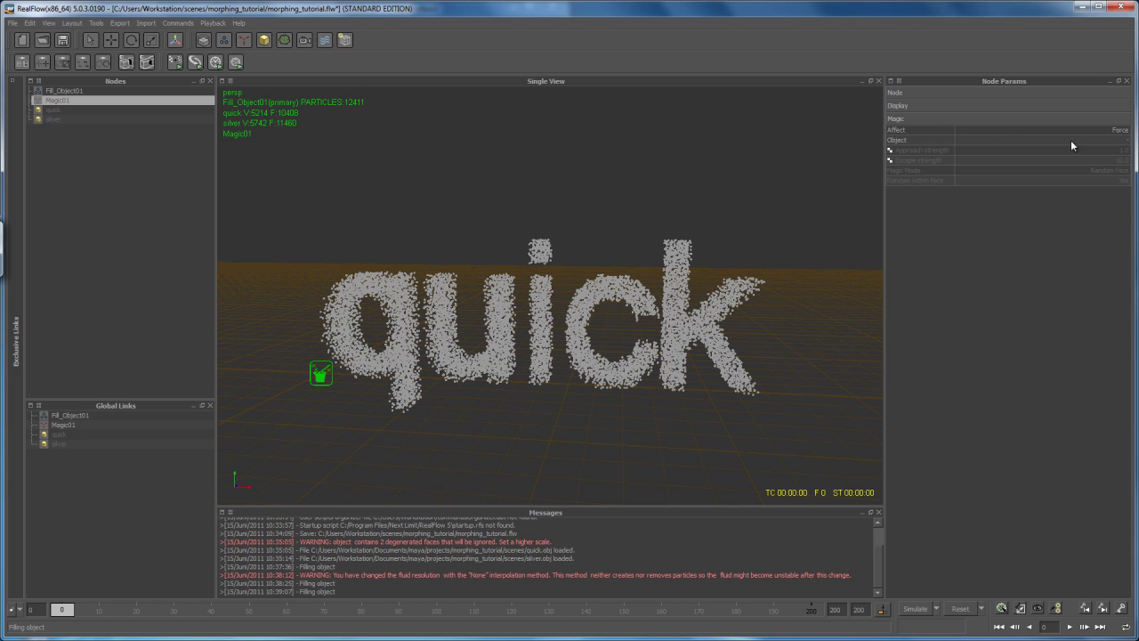
click(1126, 142)
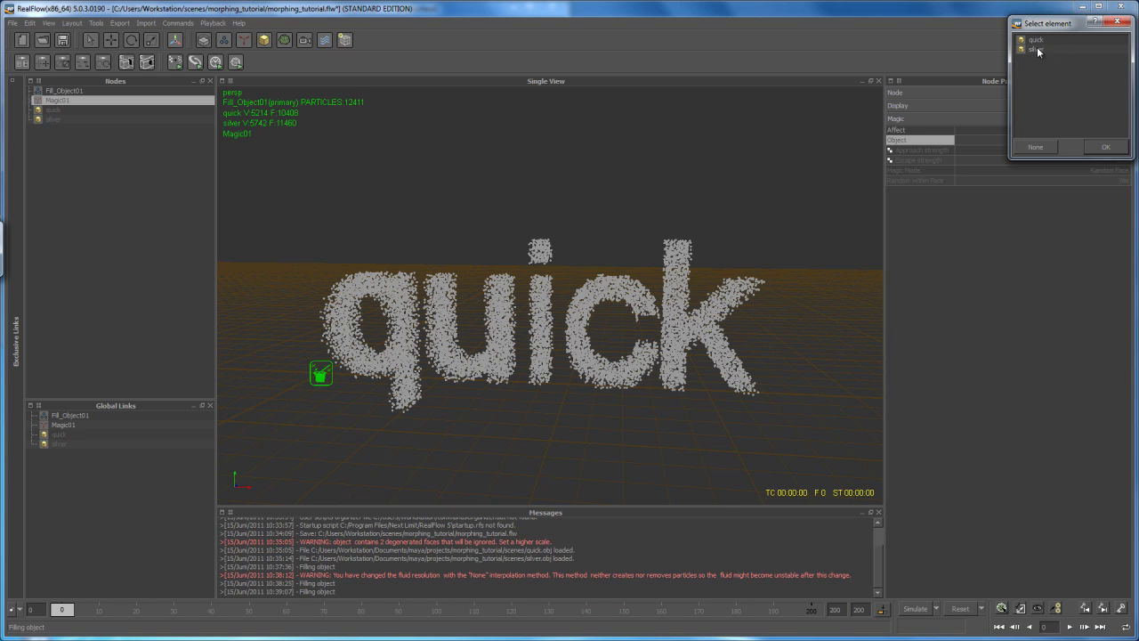
click(1036, 50)
click(1103, 148)
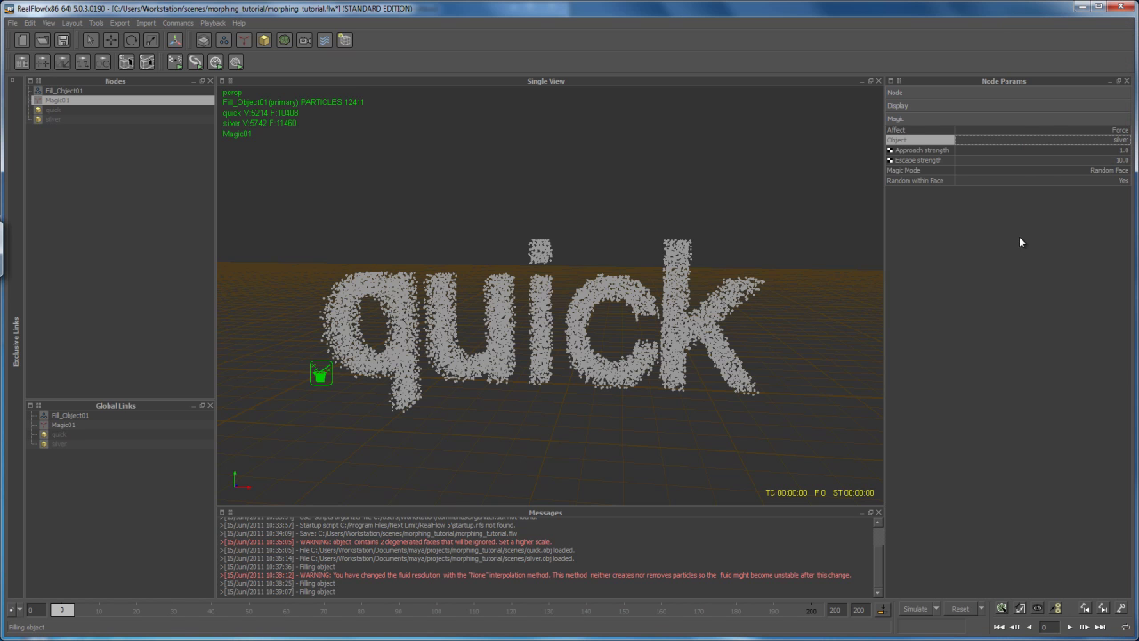
mouse_move(700, 368)
alt+mouse_down()
mouse_move(714, 371)
mouse_move(701, 383)
mouse_move(712, 376)
alt+mouse_up()
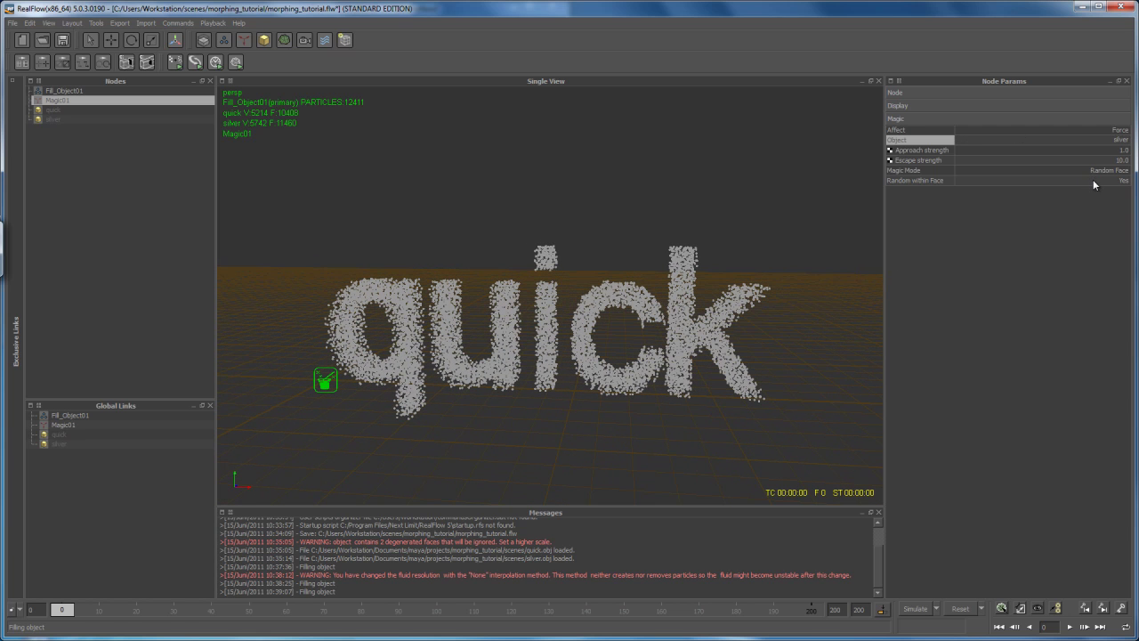
Simulate the particle morph through frame 200 and play the result back from the first frame
click(916, 610)
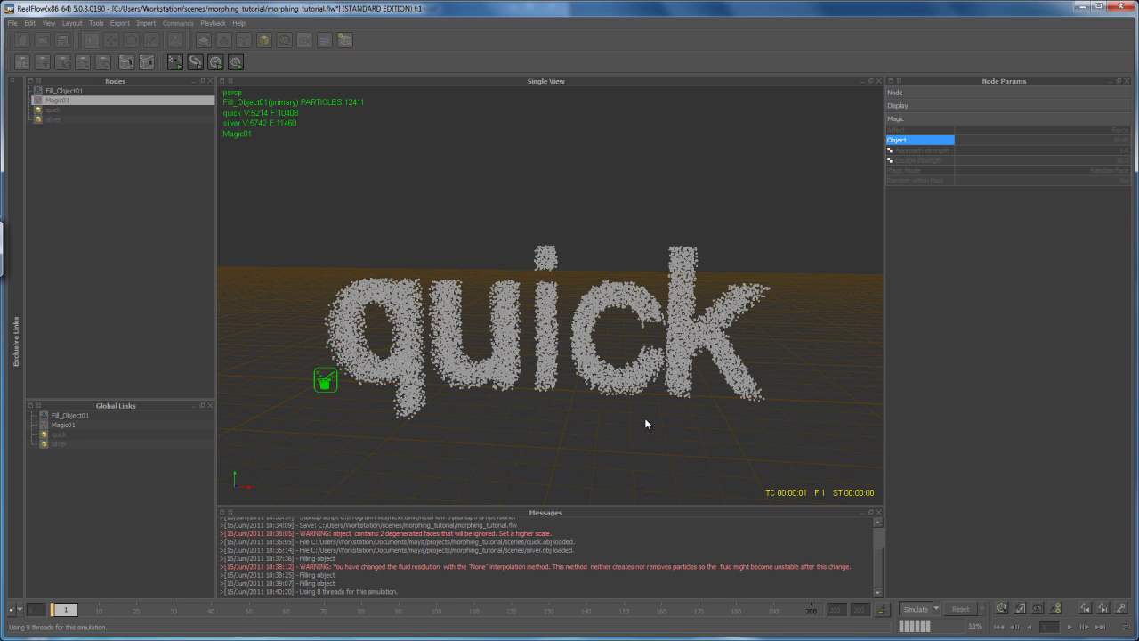
click(639, 354)
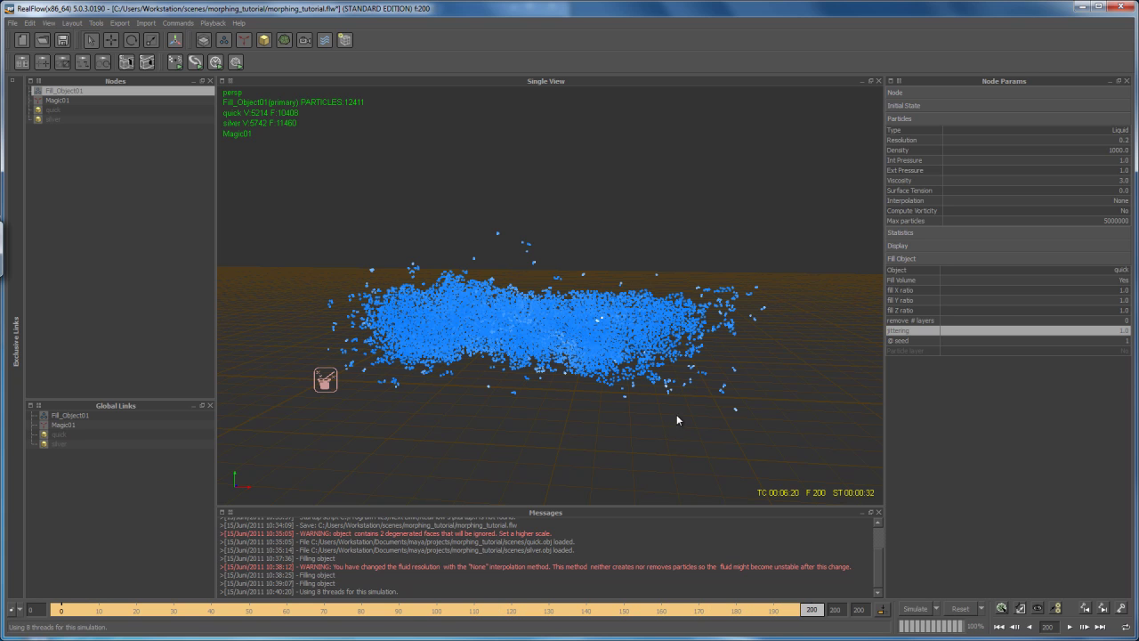
alt+drag(657, 425, 679, 429)
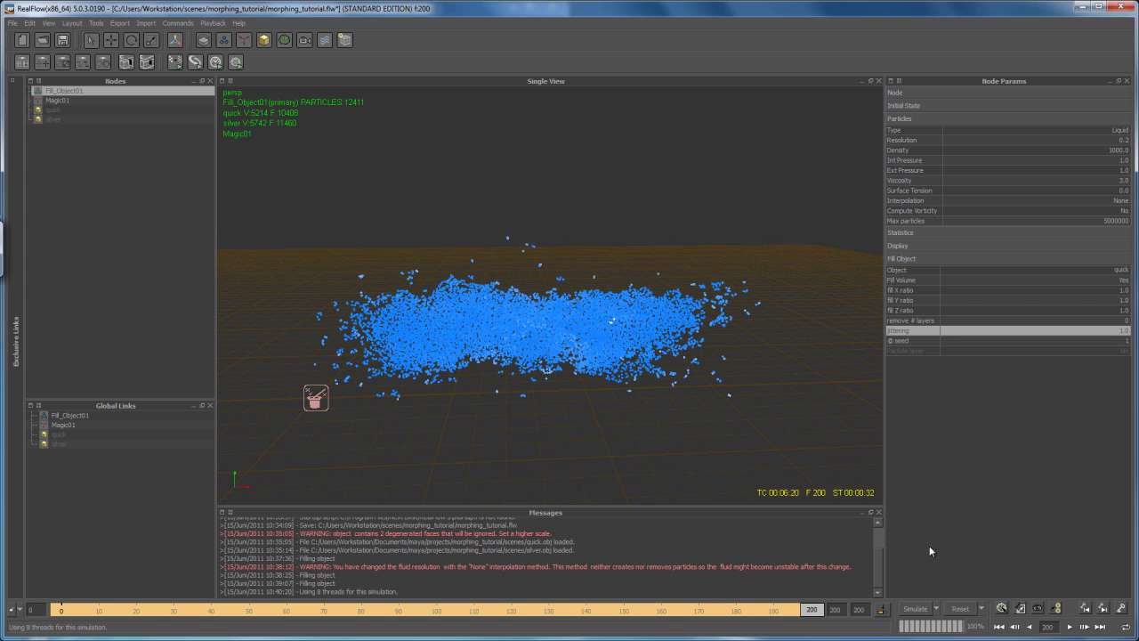
click(1000, 627)
click(1070, 626)
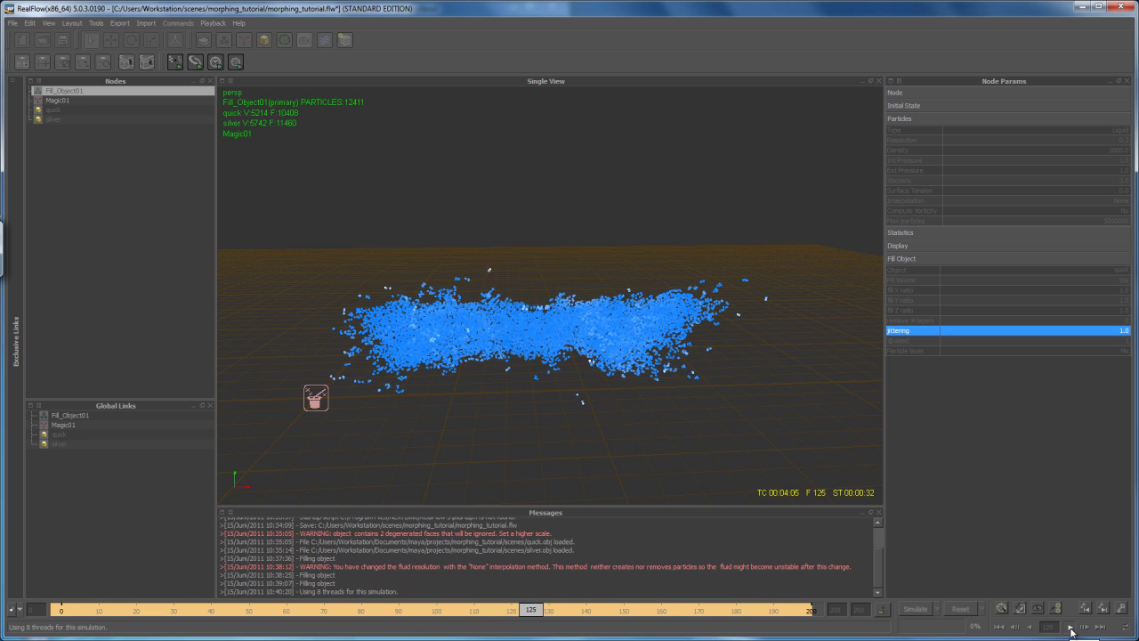
click(1069, 629)
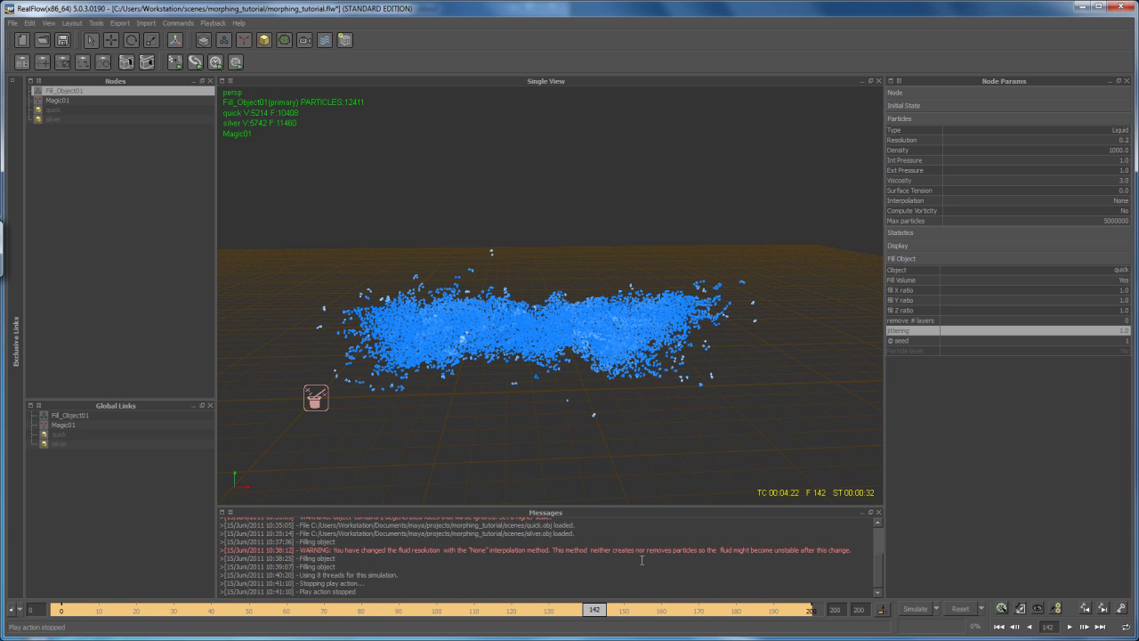
alt+drag(779, 418, 760, 417)
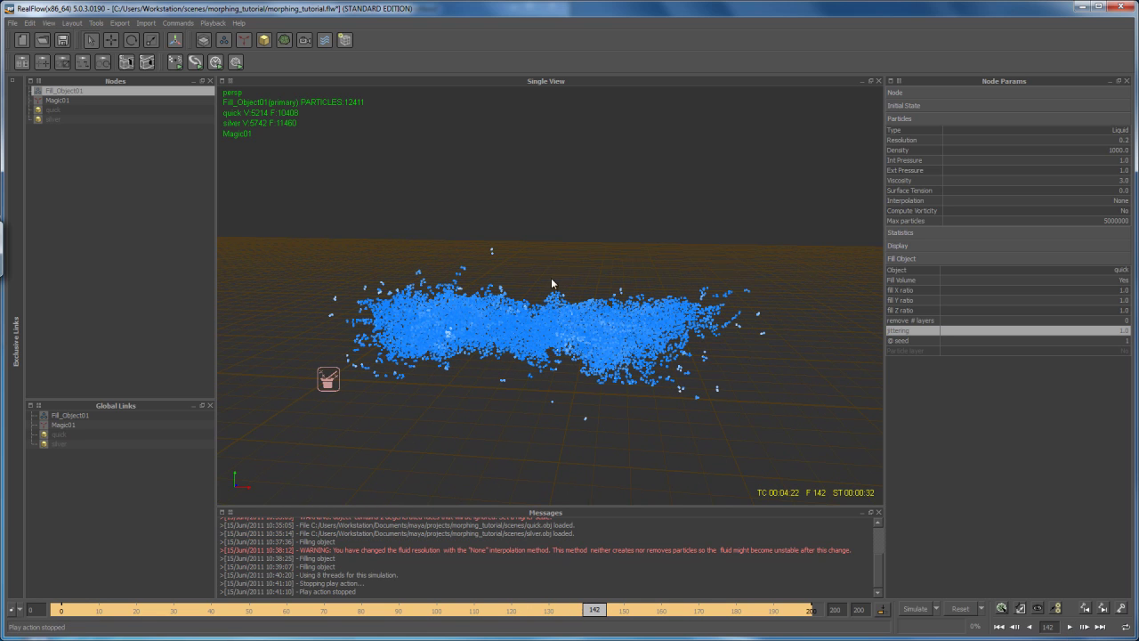
Reset the simulation data and set the Magic daemon's Magic Mode to Nearest Face
click(75, 101)
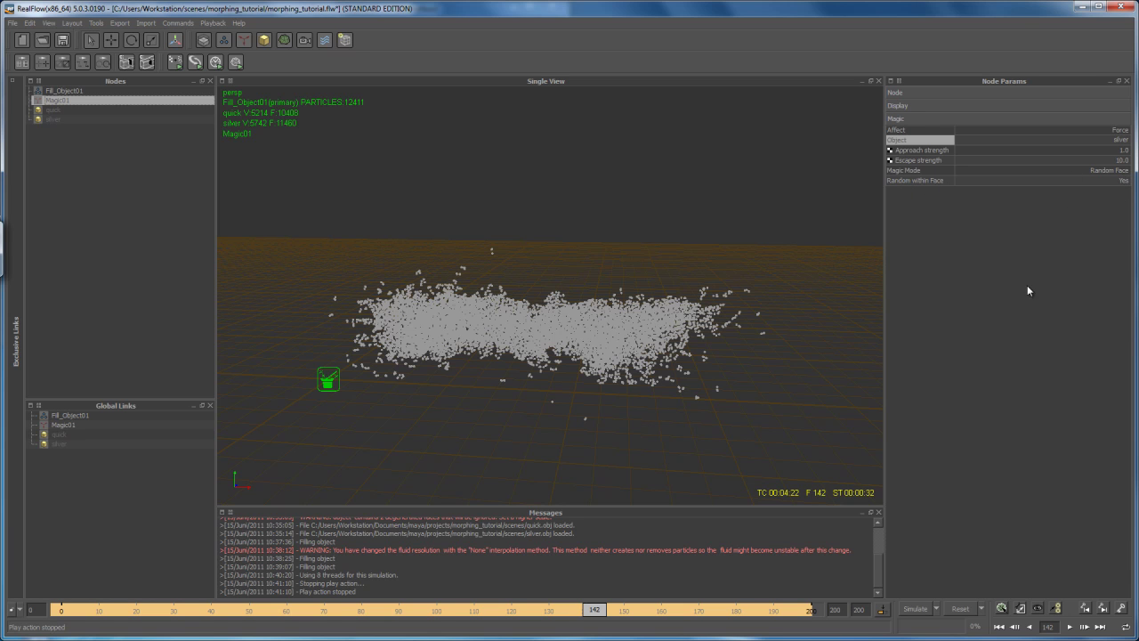
click(961, 610)
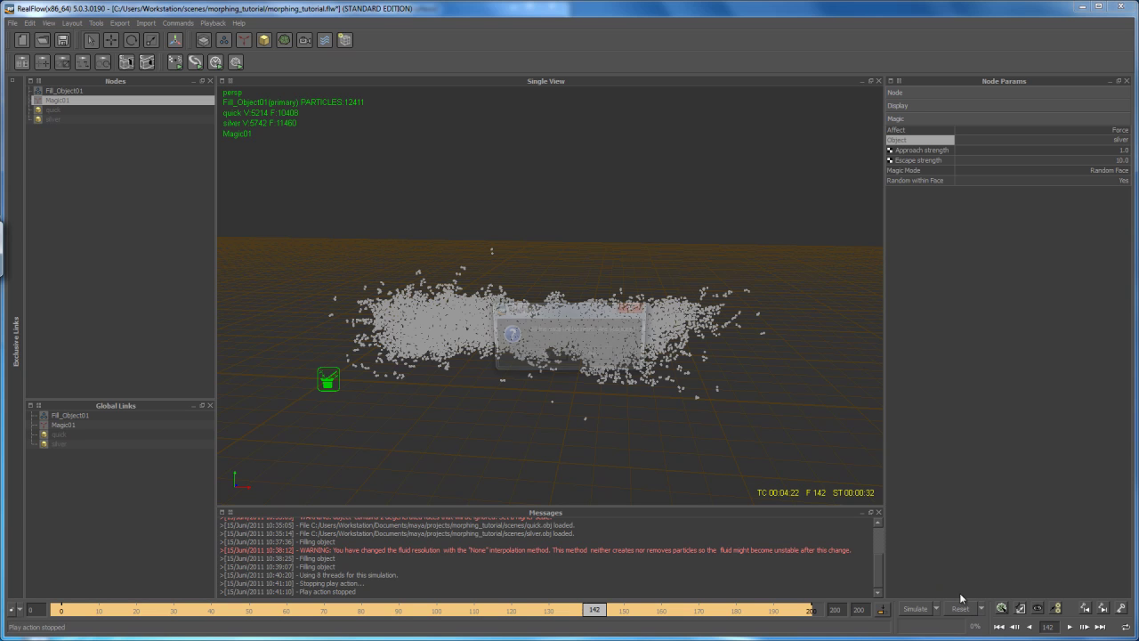
click(598, 354)
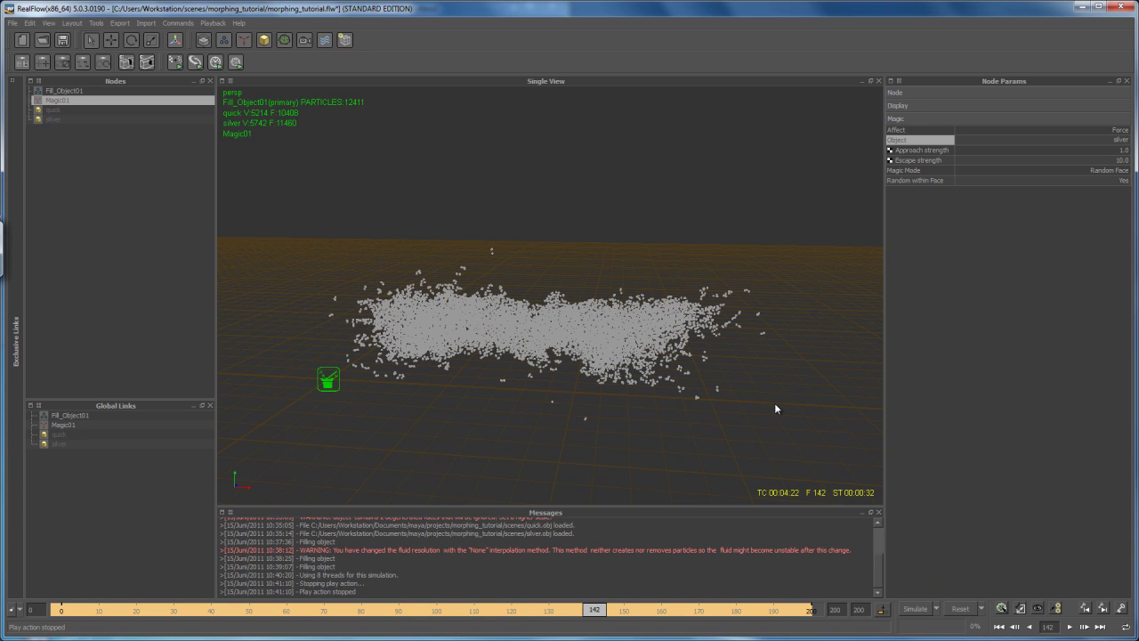
click(1127, 172)
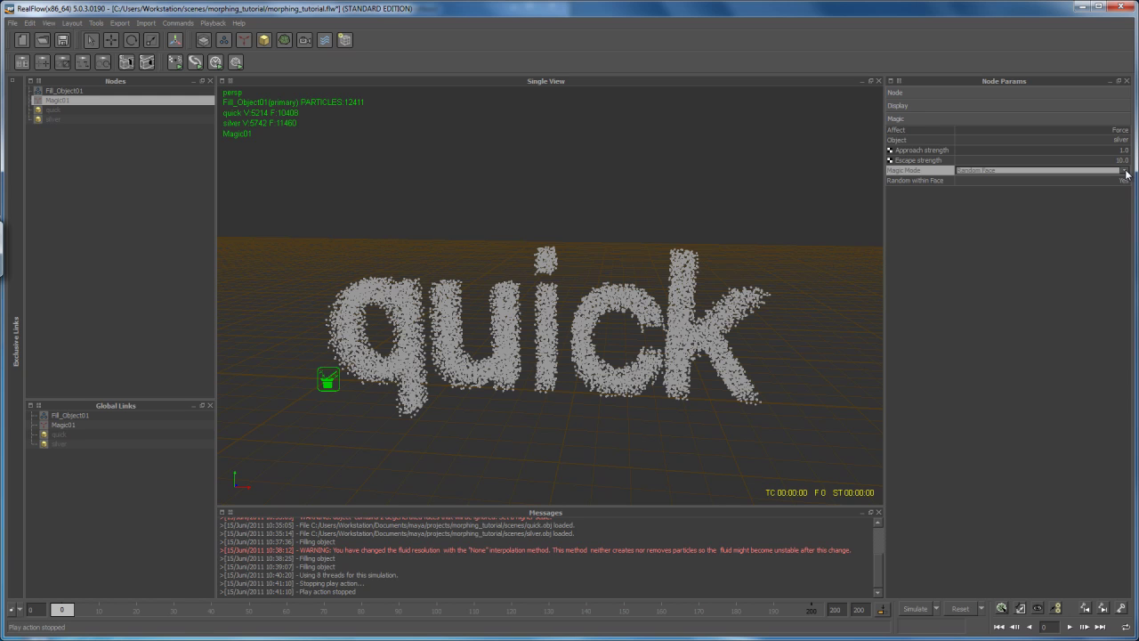
click(1126, 171)
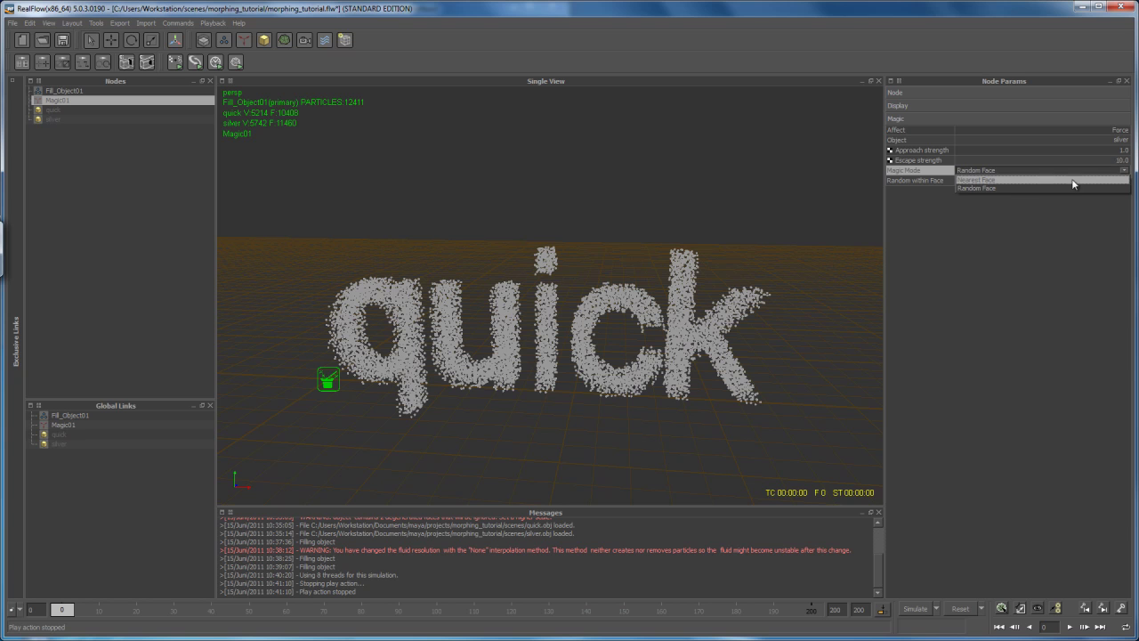
click(1000, 180)
alt+drag(733, 334, 782, 474)
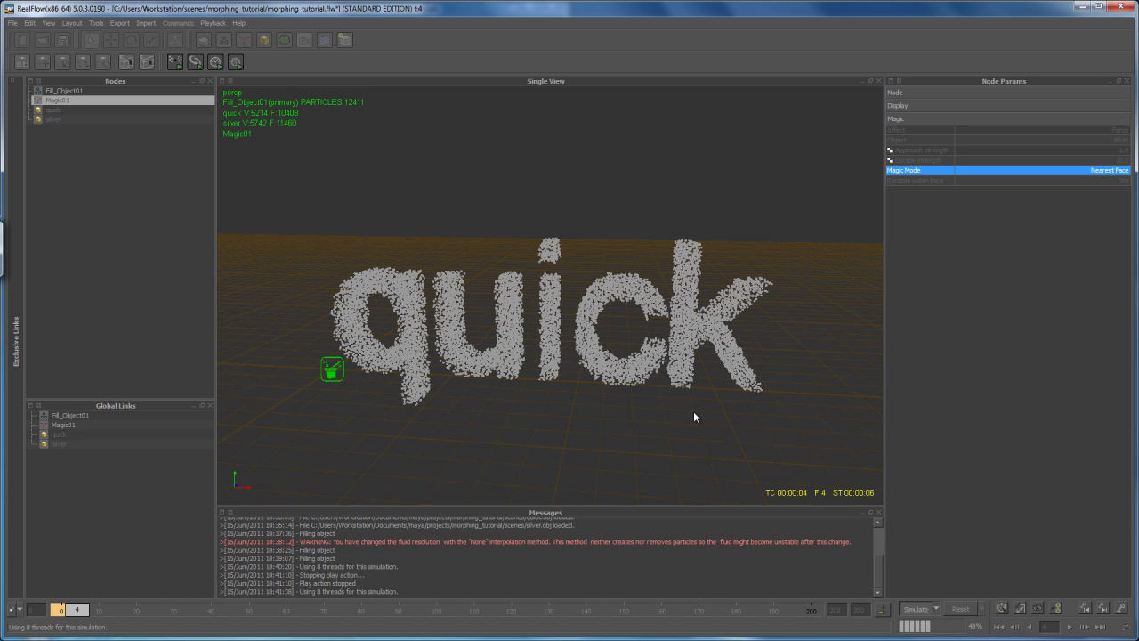
Play the Nearest Face morph back from the first frame and inspect the moving particles from different angles
click(656, 379)
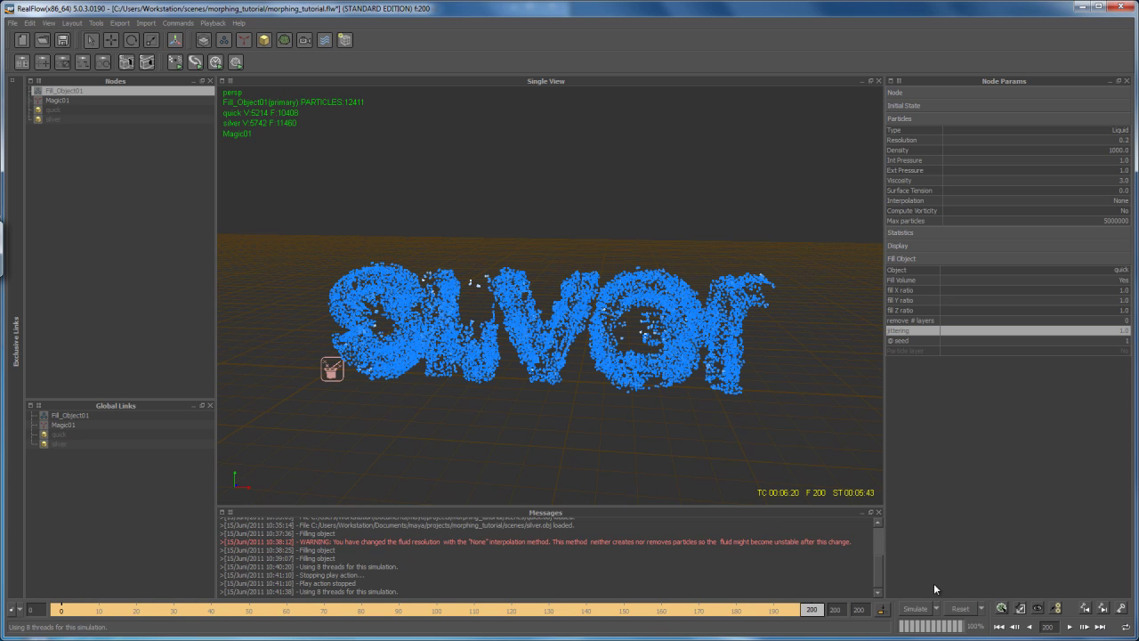
click(999, 627)
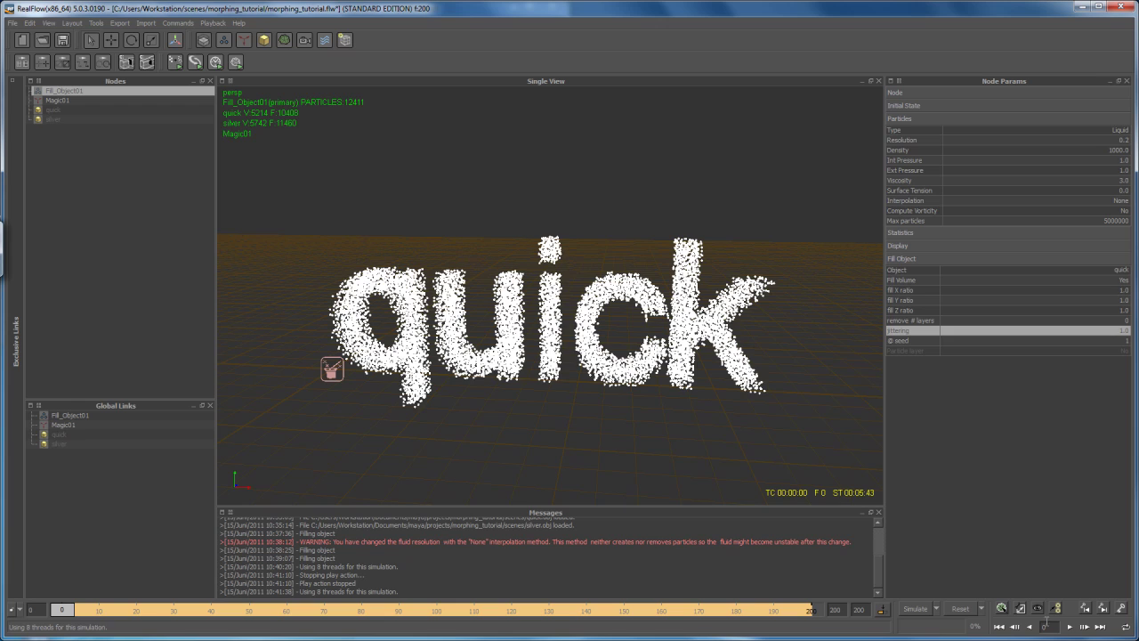
click(1070, 627)
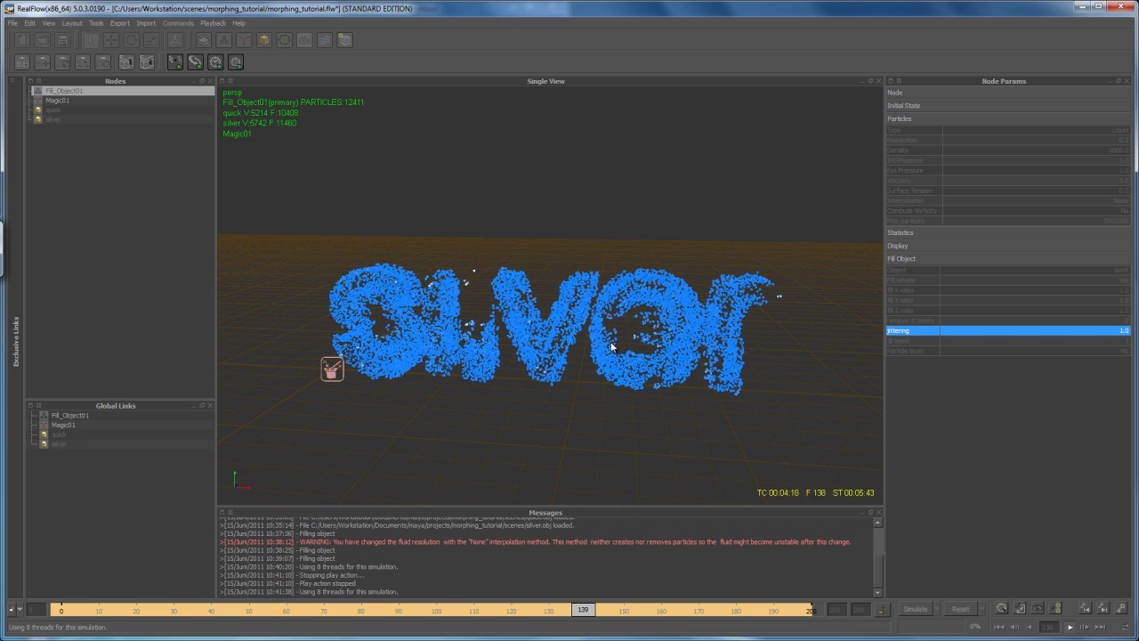
alt+drag(622, 401, 638, 386)
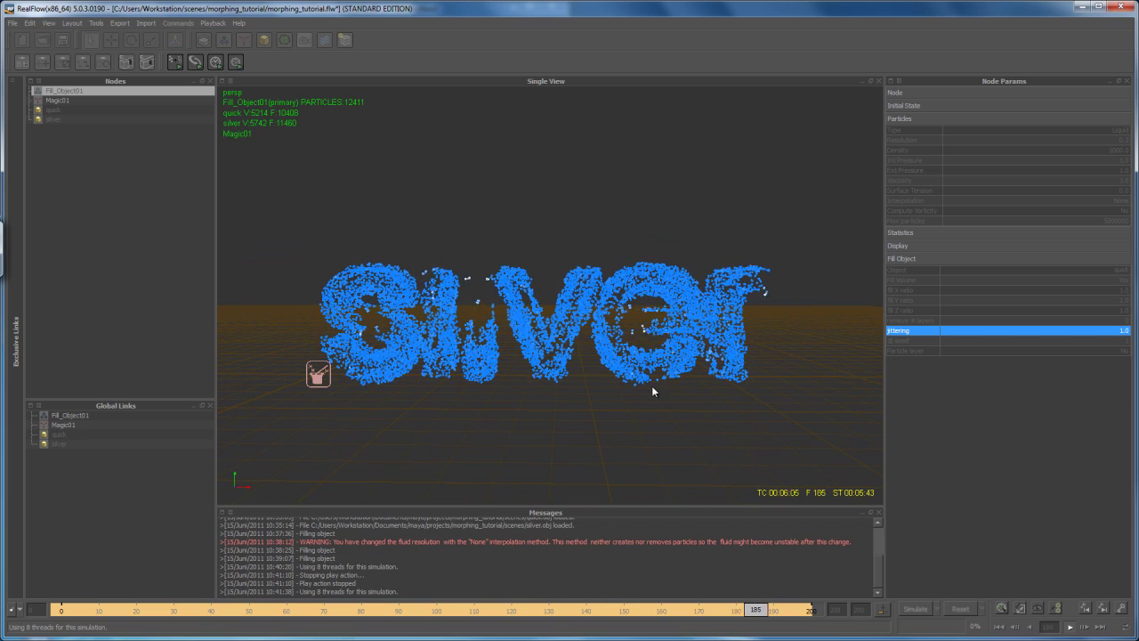
alt+drag(664, 387, 646, 424)
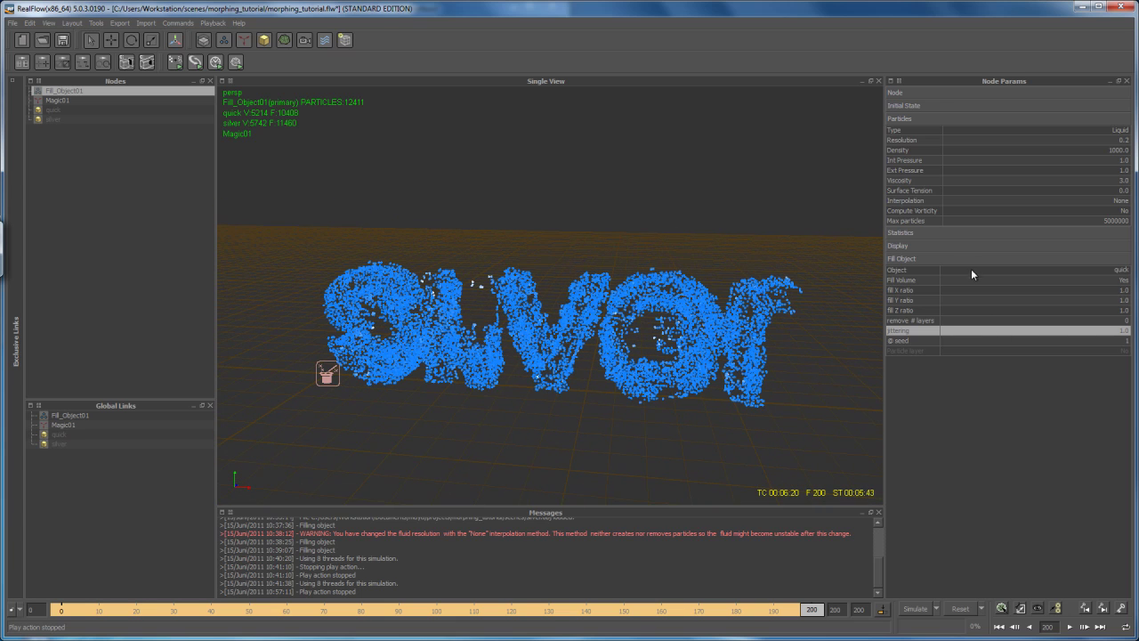
Review the Magic daemon's Magic Mode and Random within Face settings against the particle shape at frame 200
click(63, 99)
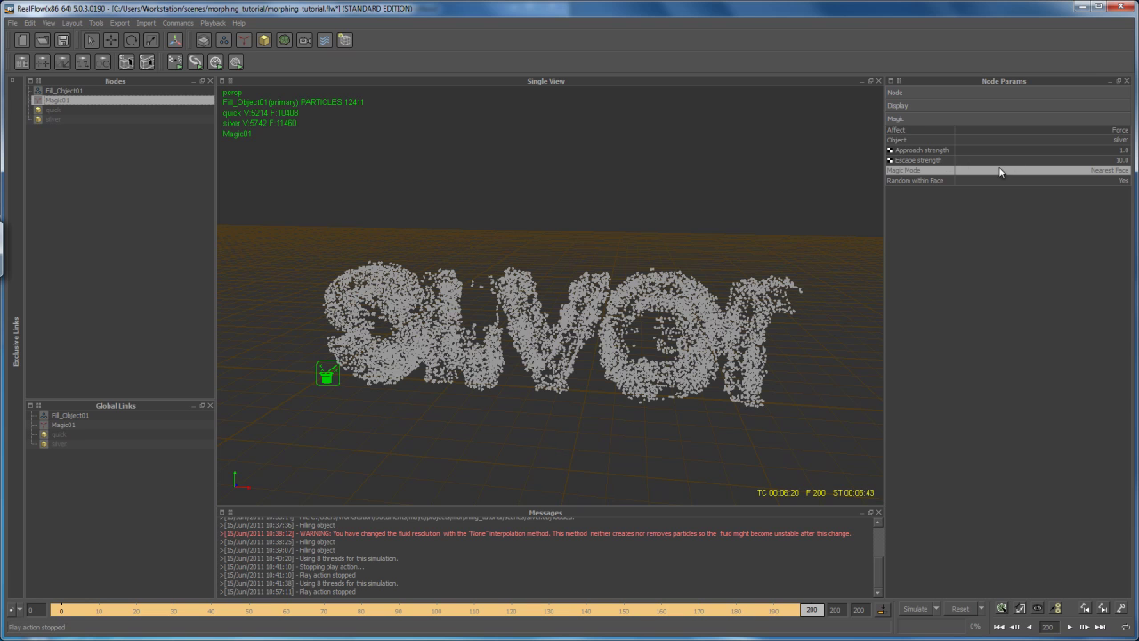
mouse_move(682, 384)
alt+mouse_down()
mouse_move(663, 406)
mouse_move(597, 347)
mouse_move(646, 392)
mouse_move(628, 378)
mouse_move(648, 375)
mouse_move(654, 400)
mouse_move(681, 404)
mouse_move(658, 396)
mouse_move(667, 409)
mouse_move(685, 402)
alt+mouse_up()
click(663, 406)
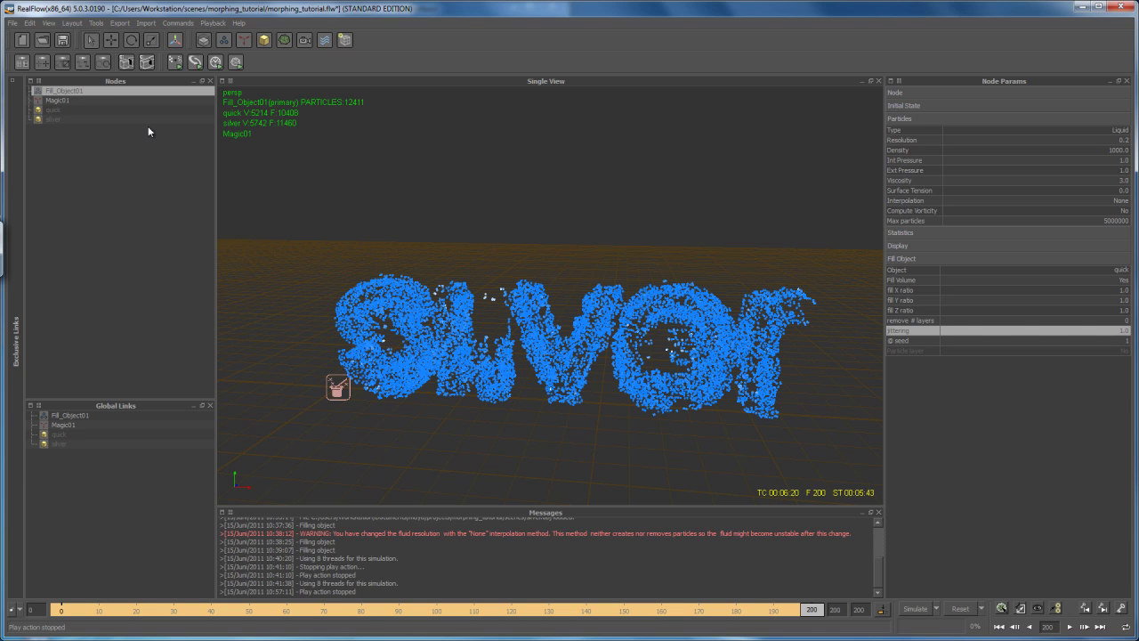
click(72, 100)
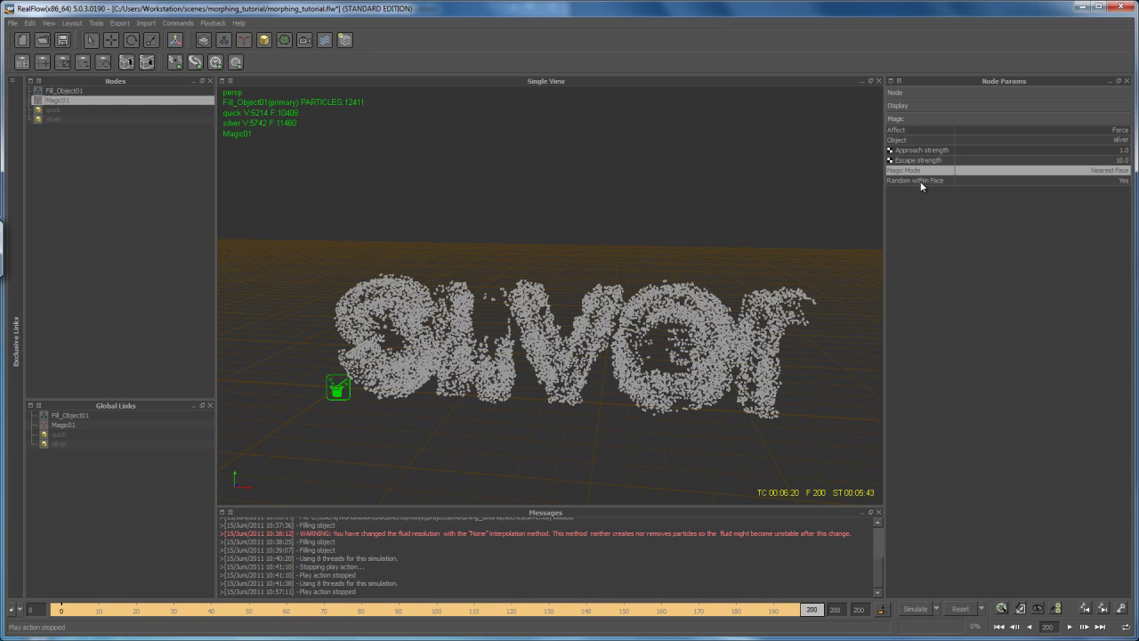
click(755, 322)
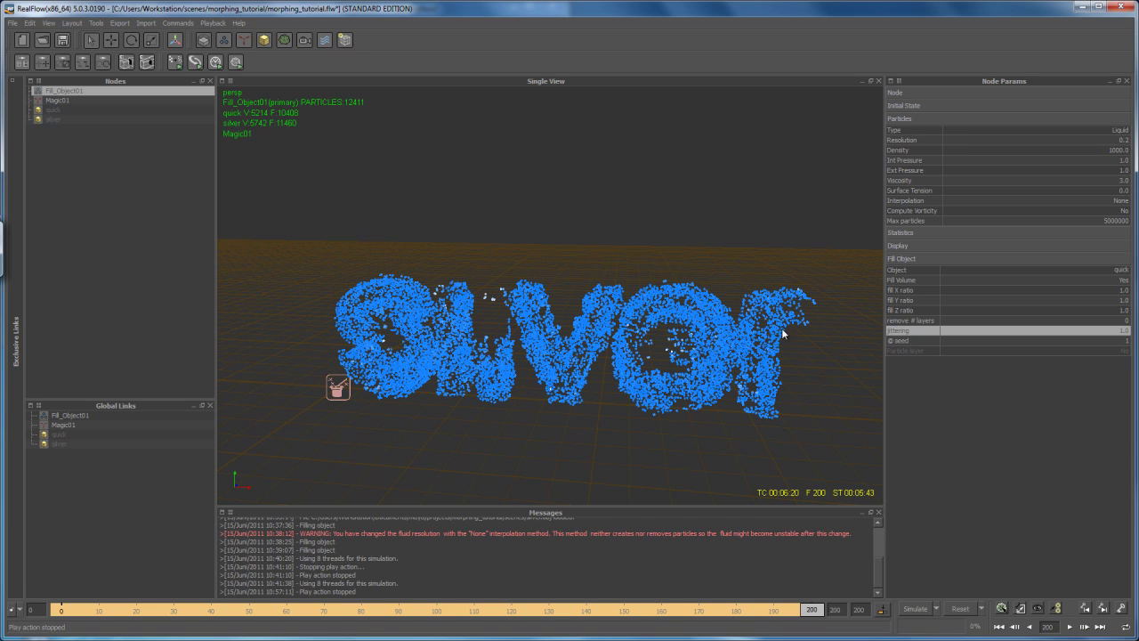
click(115, 100)
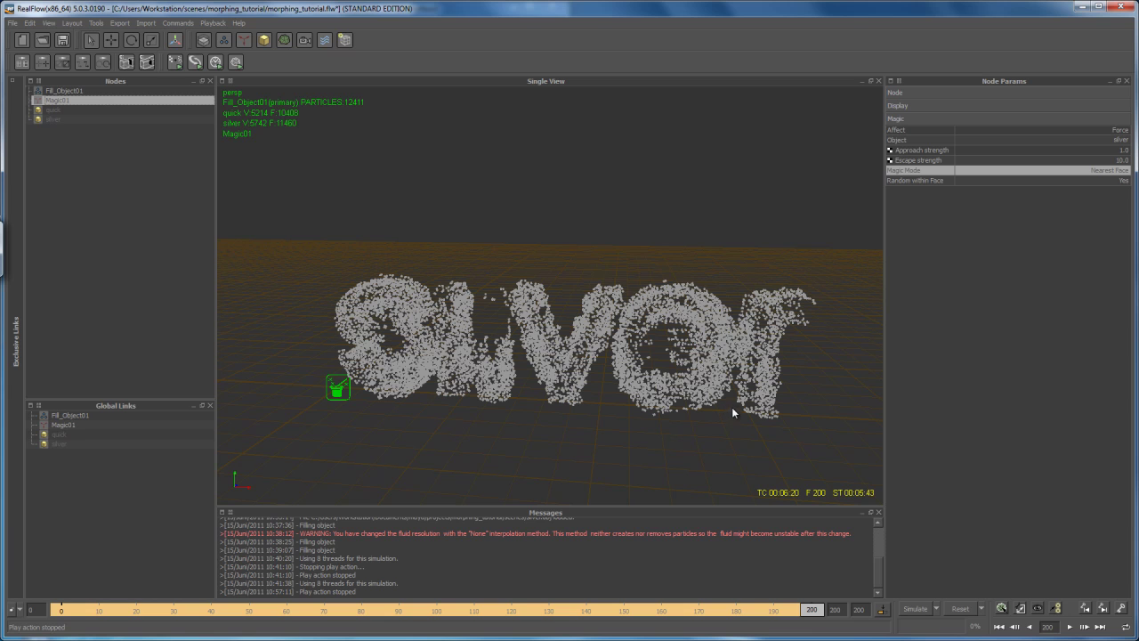
alt+drag(717, 414, 682, 407)
click(644, 397)
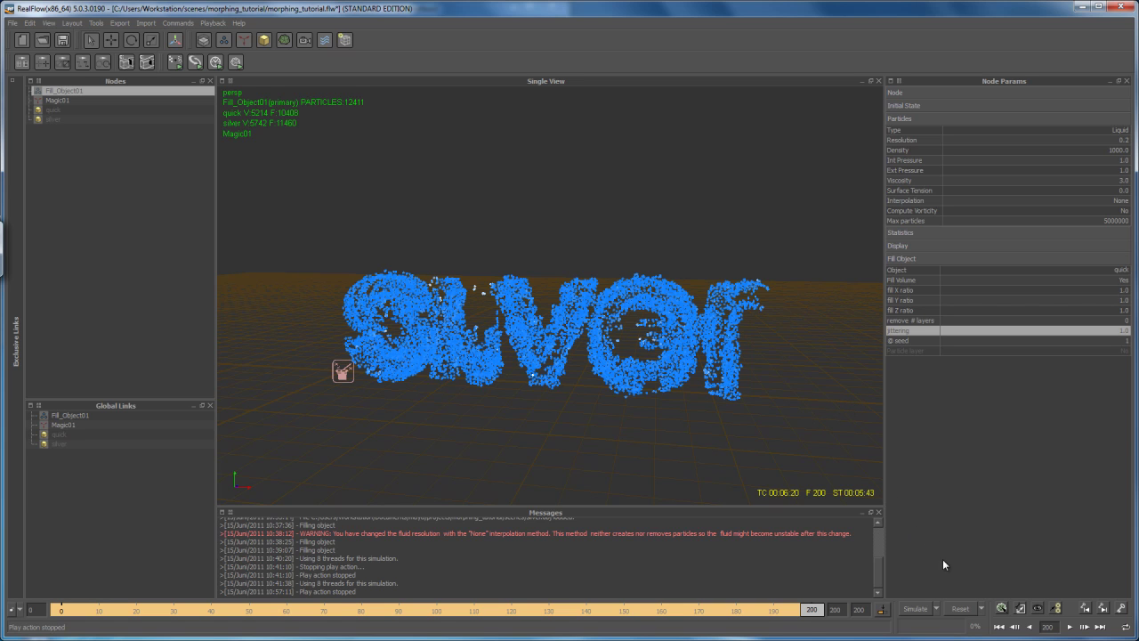
Reset the simulation data and remove Magic01 from the Global Links
click(961, 612)
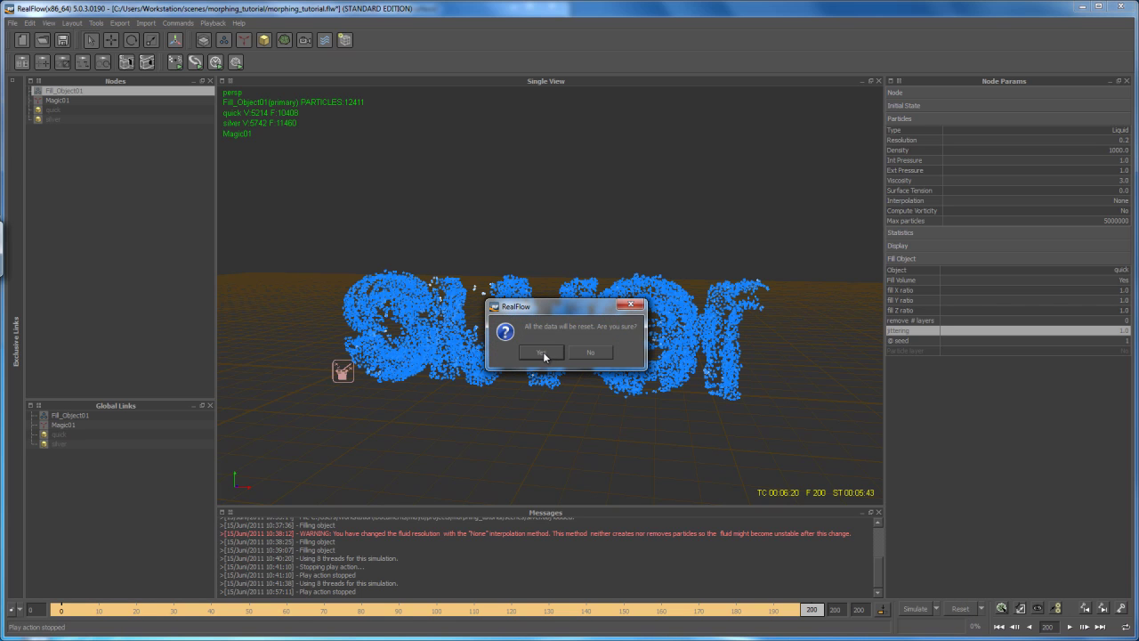
click(541, 352)
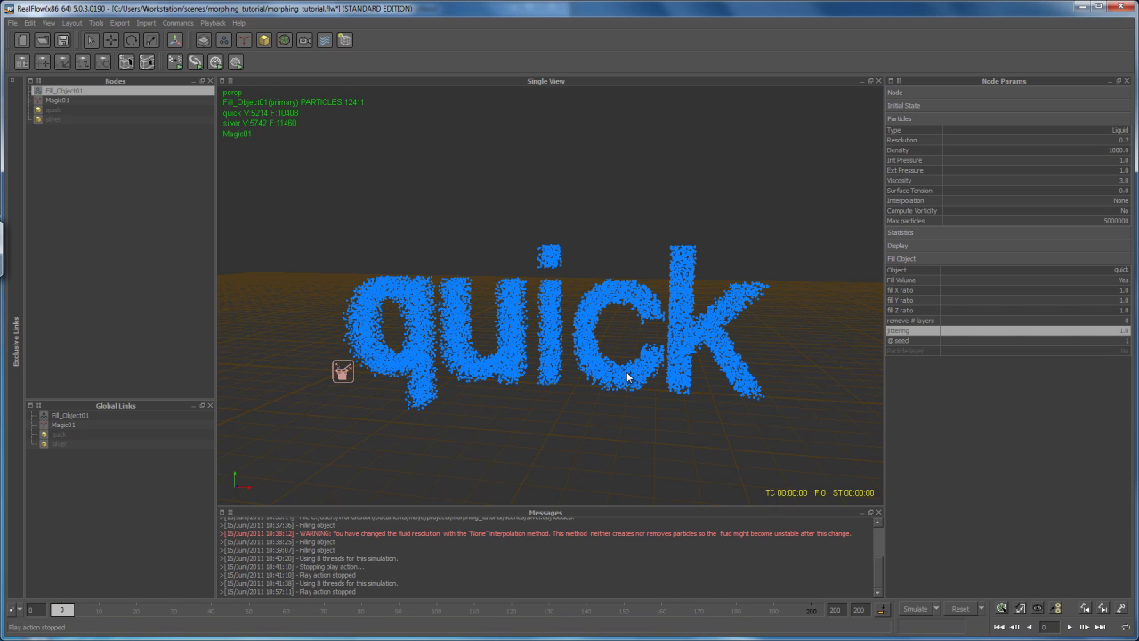
mouse_move(621, 402)
alt+mouse_down()
mouse_move(604, 418)
mouse_move(630, 417)
mouse_move(614, 405)
alt+mouse_up()
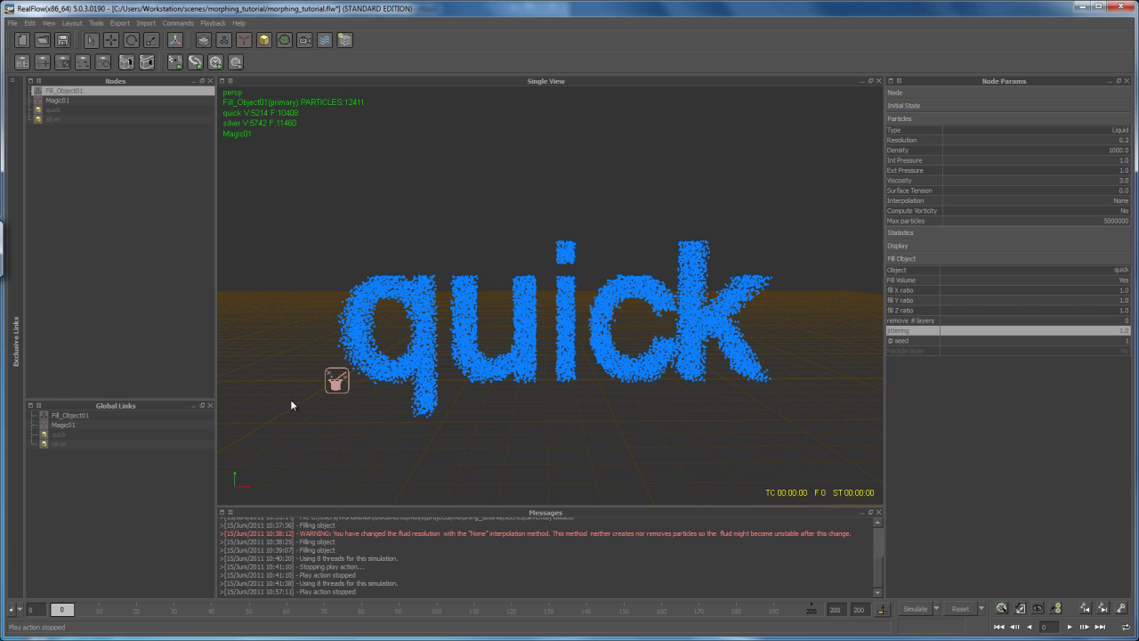
click(74, 426)
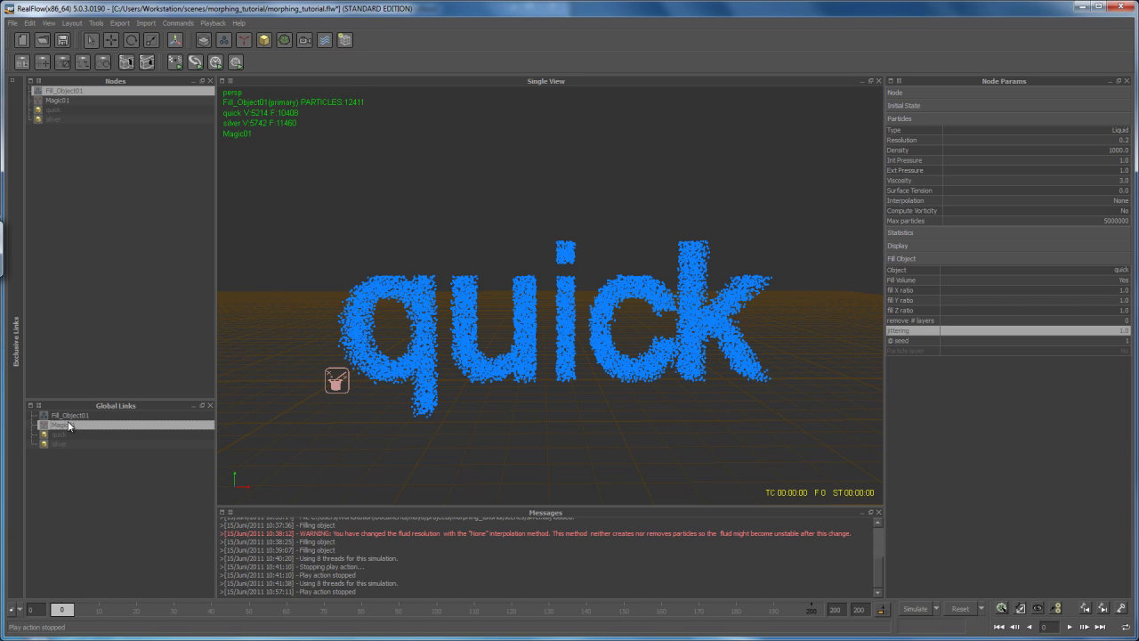
key(Delete)
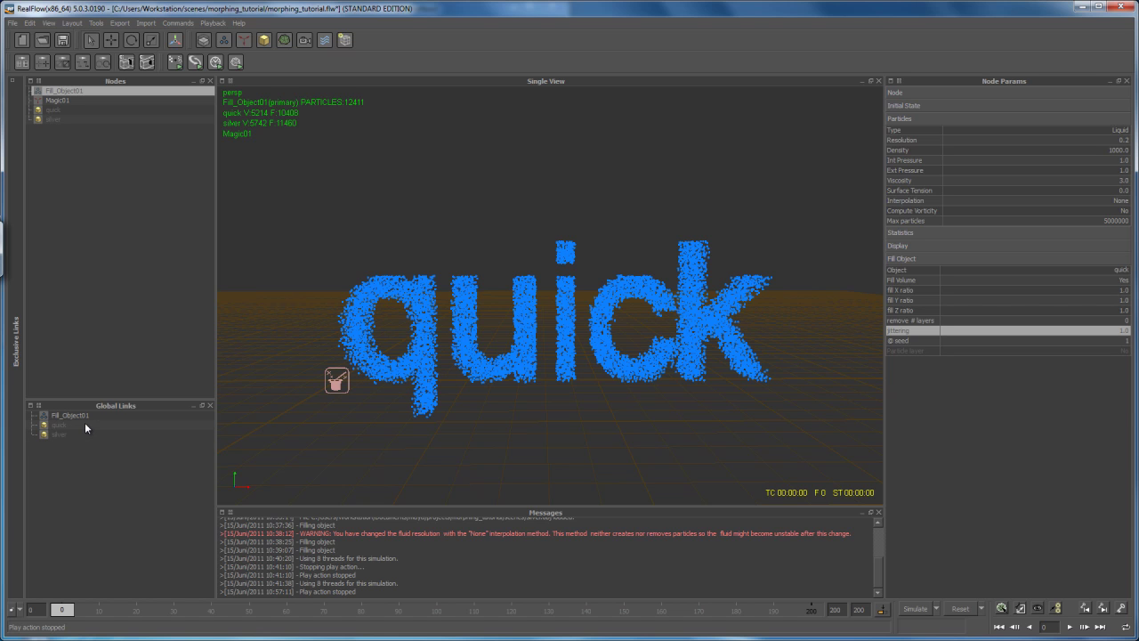
Run a short test simulation with the Magic daemon unlinked, stopping at frame 22, and reset its data
alt+drag(677, 439, 699, 441)
click(916, 611)
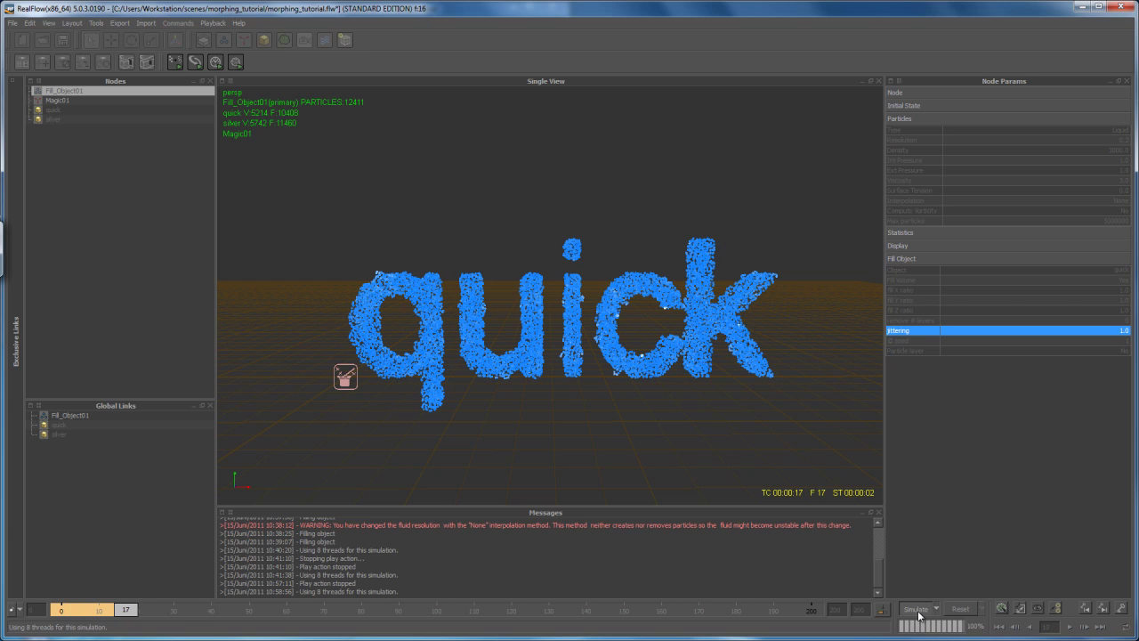
click(917, 610)
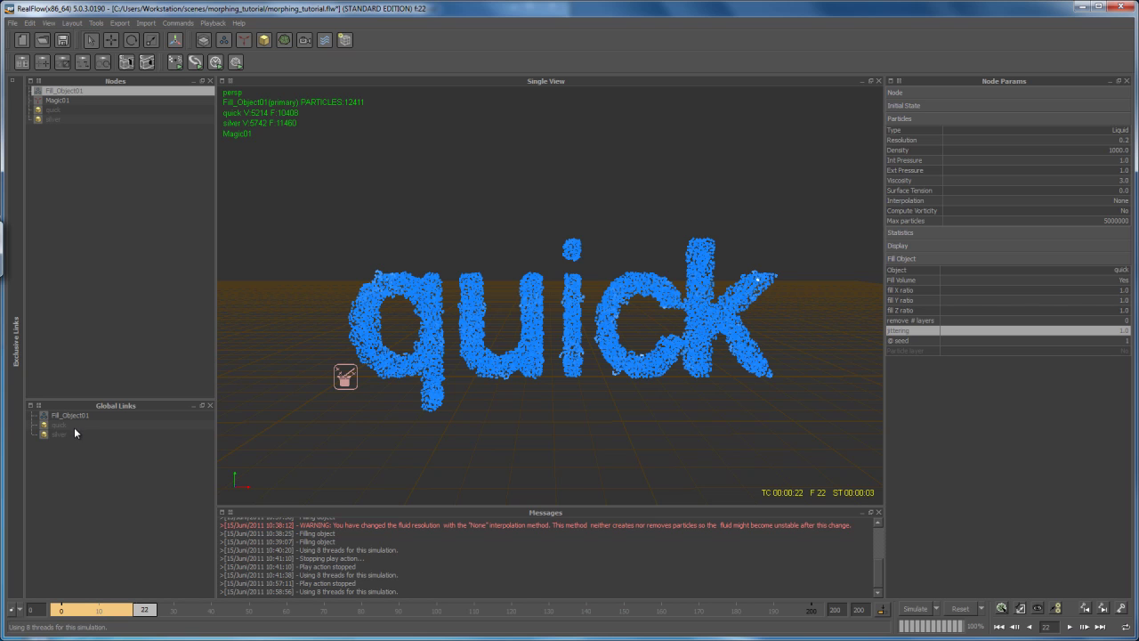
click(964, 610)
click(542, 352)
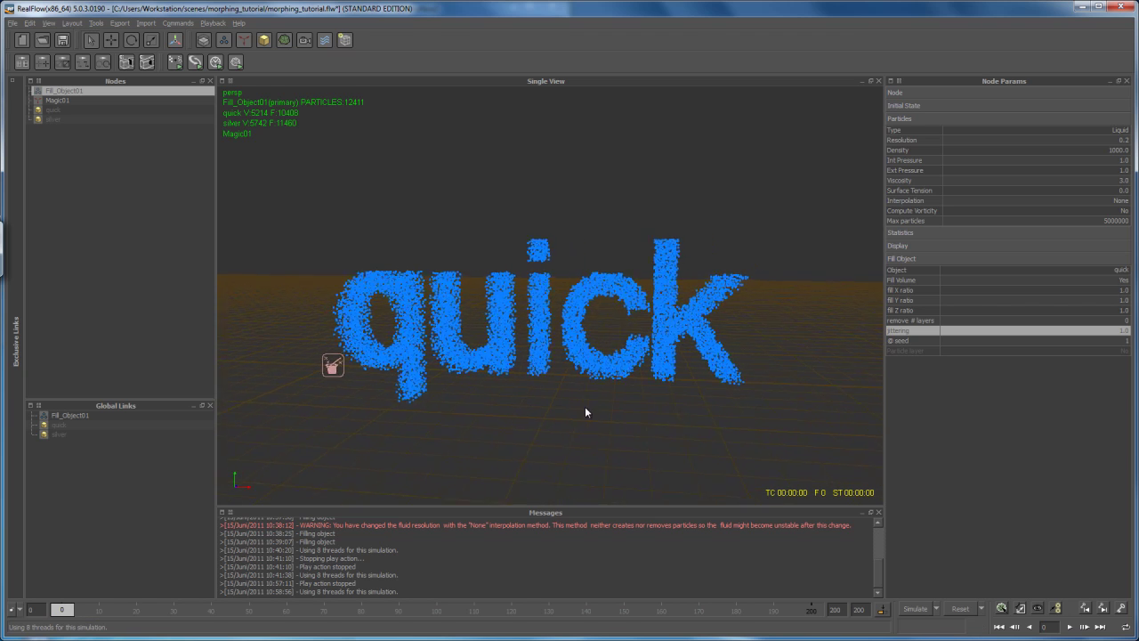
scroll(585, 405, up, 3)
scroll(580, 400, down, 2)
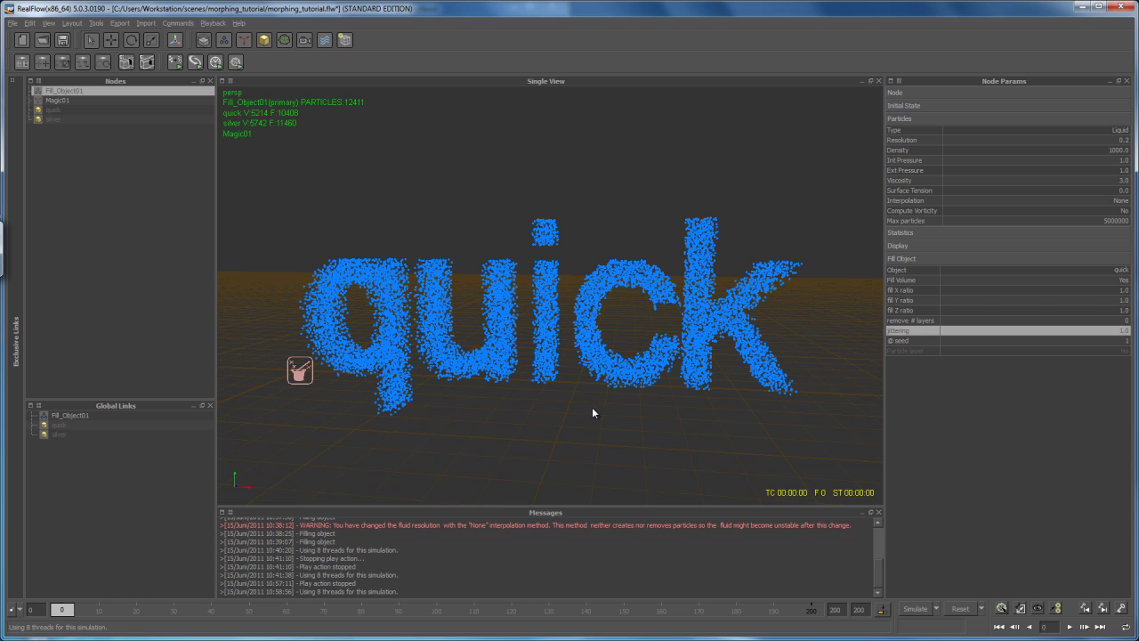
alt+drag(592, 409, 620, 425)
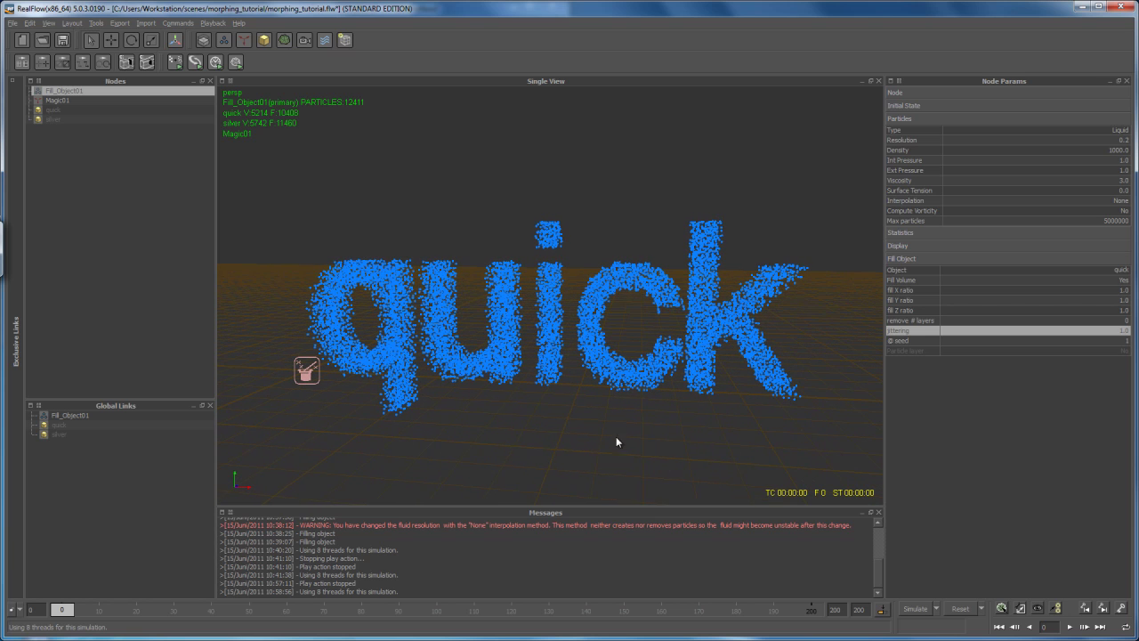